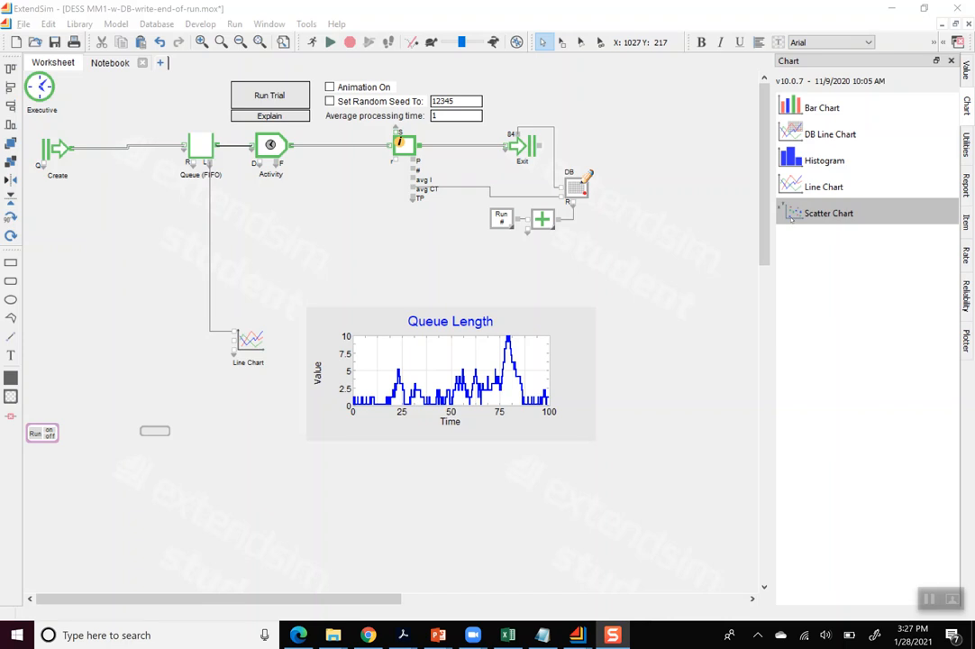
Add a Scatter Chart block below the Add block, connecting the Add output to x and avg CT to y
{"action": "left_click", "coordinate": [790, 216]}
{"action": "left_click_drag", "start_coordinate": [801, 217], "coordinate": [550, 275]}
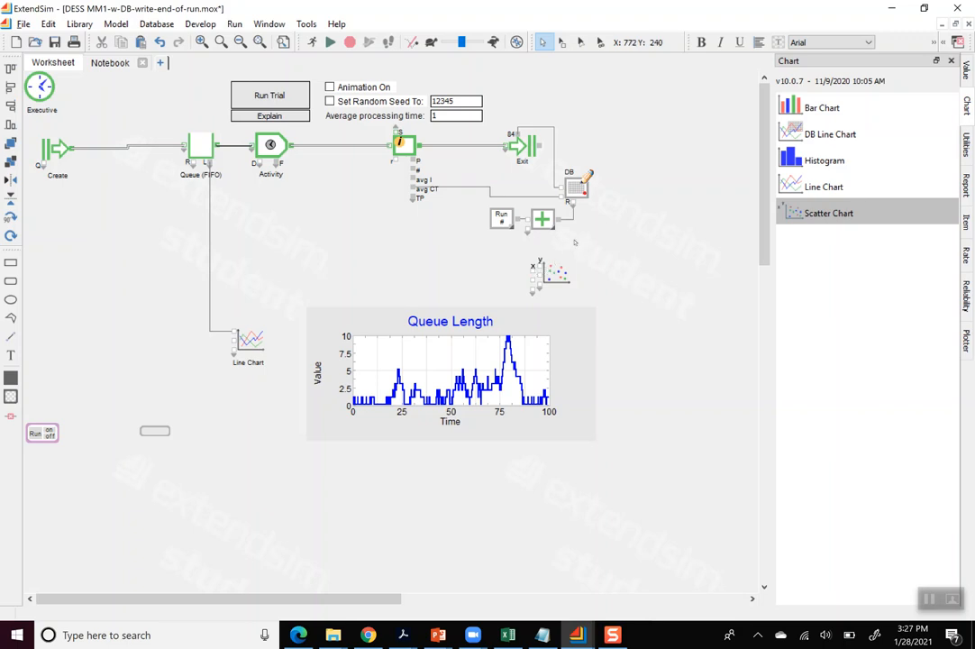
{"action": "left_click_drag", "start_coordinate": [558, 222], "coordinate": [533, 268]}
{"action": "left_click_drag", "start_coordinate": [413, 197], "coordinate": [536, 267]}
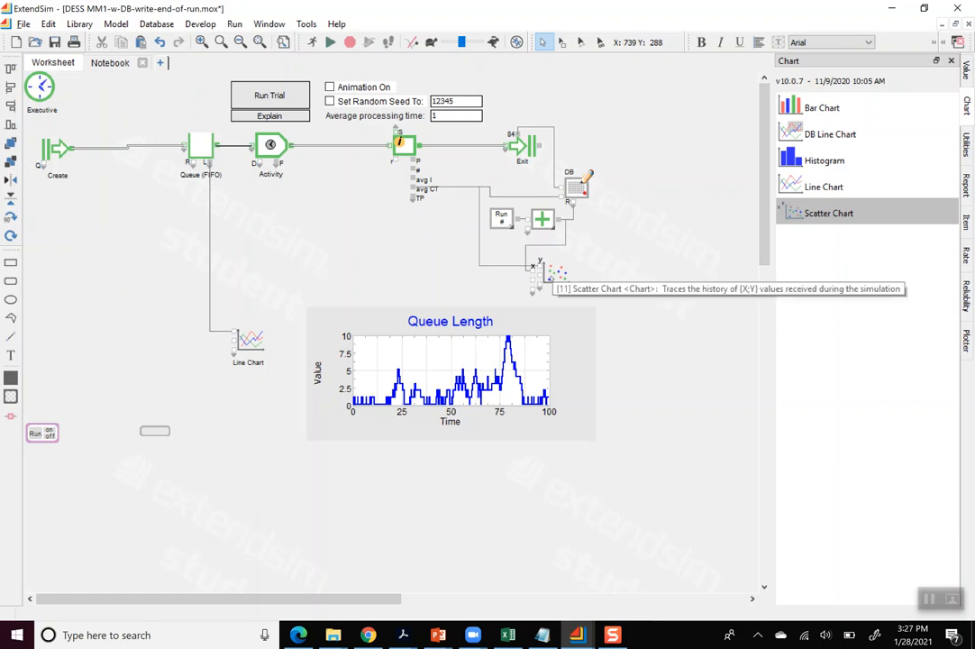
Open the scatter chart's graph and reduce its legend to show only trace 0
{"action": "double_click", "coordinate": [550, 275]}
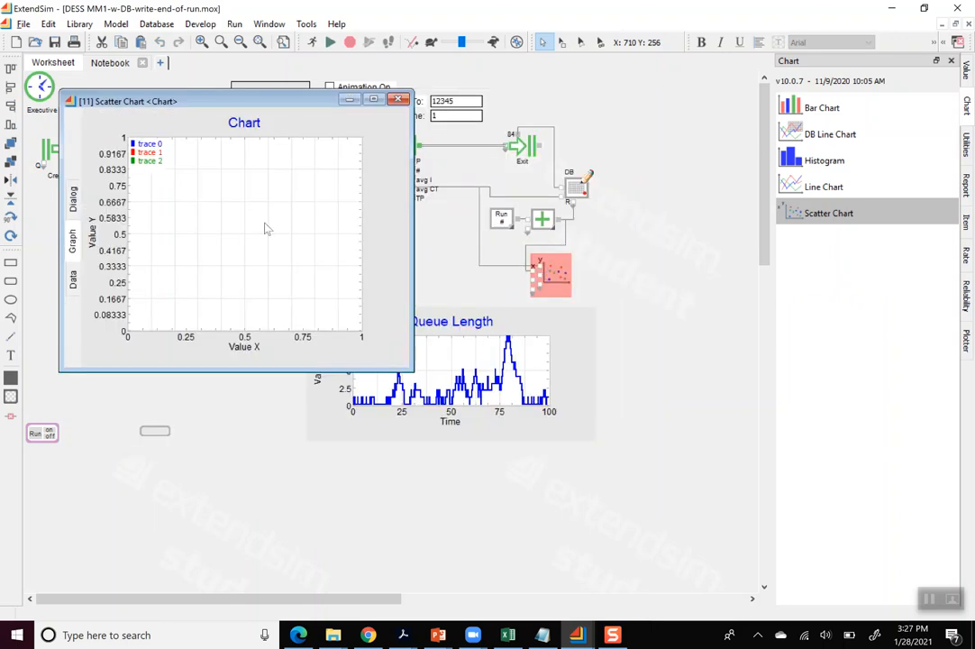
{"action": "left_click", "coordinate": [160, 162]}
{"action": "left_click_drag", "start_coordinate": [169, 157], "coordinate": [168, 149]}
In the Trace Editor, switch trace 0 to the interpolated line style and rename it Avg CT
{"action": "right_click", "coordinate": [201, 174]}
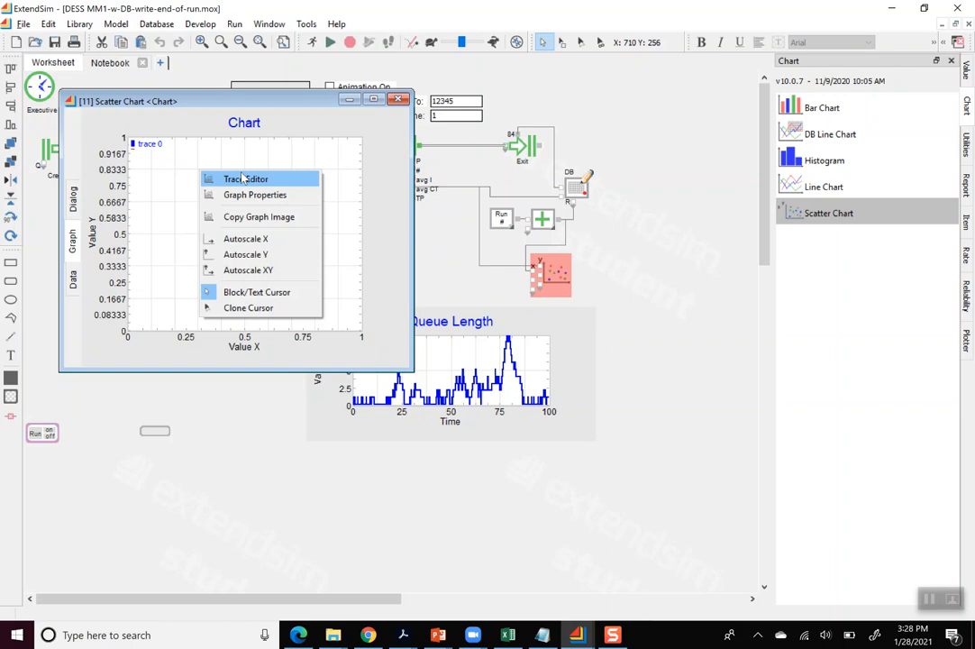
{"action": "left_click", "coordinate": [242, 178]}
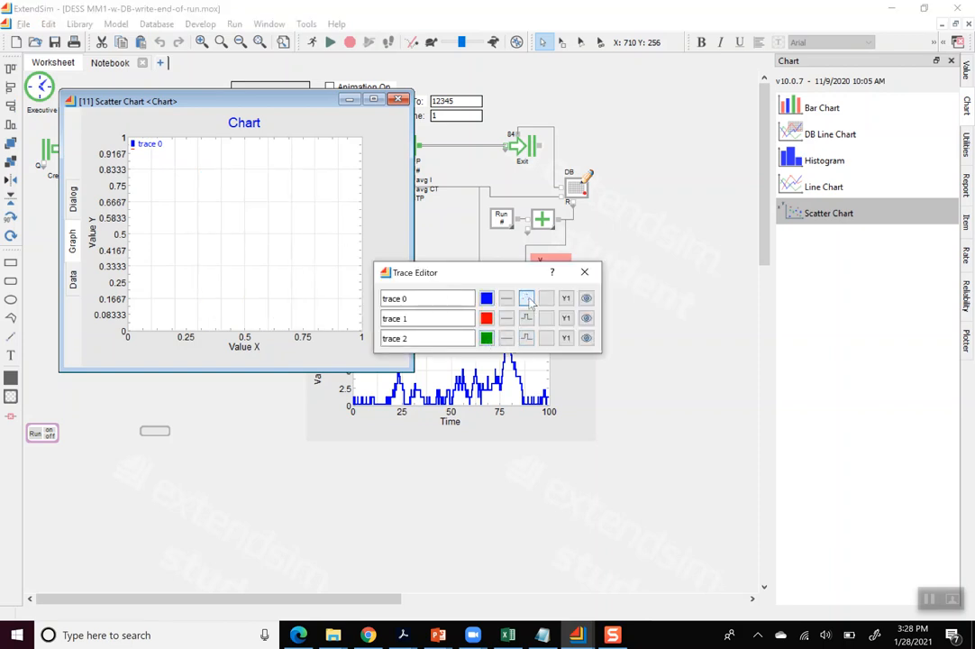
{"action": "left_click", "coordinate": [527, 299]}
{"action": "left_click_drag", "start_coordinate": [417, 304], "coordinate": [381, 303]}
{"action": "type", "text": "Av"}
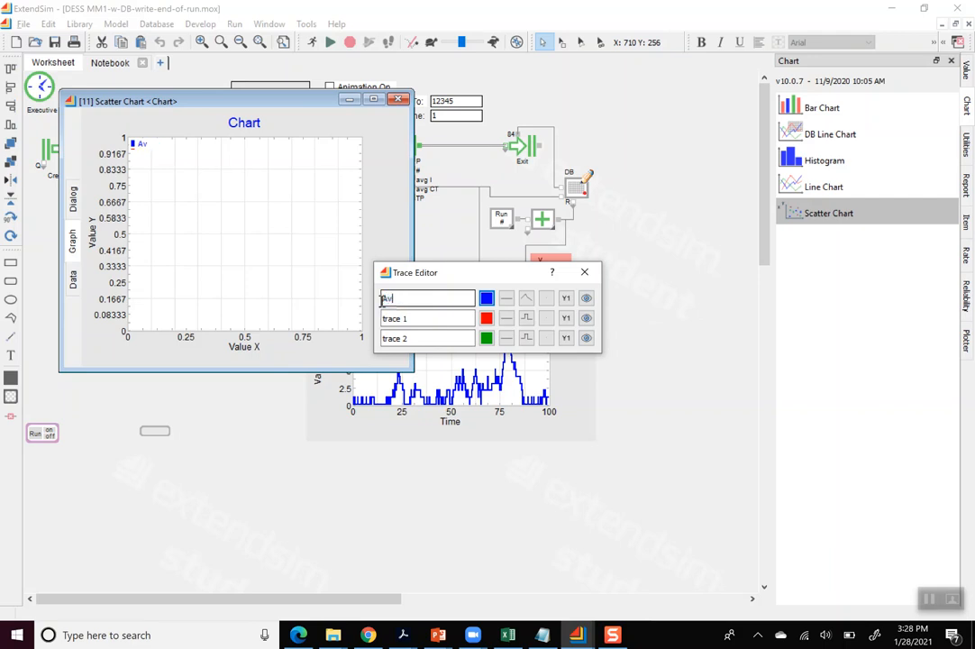
{"action": "type", "text": "g CT"}
{"action": "left_click", "coordinate": [584, 271]}
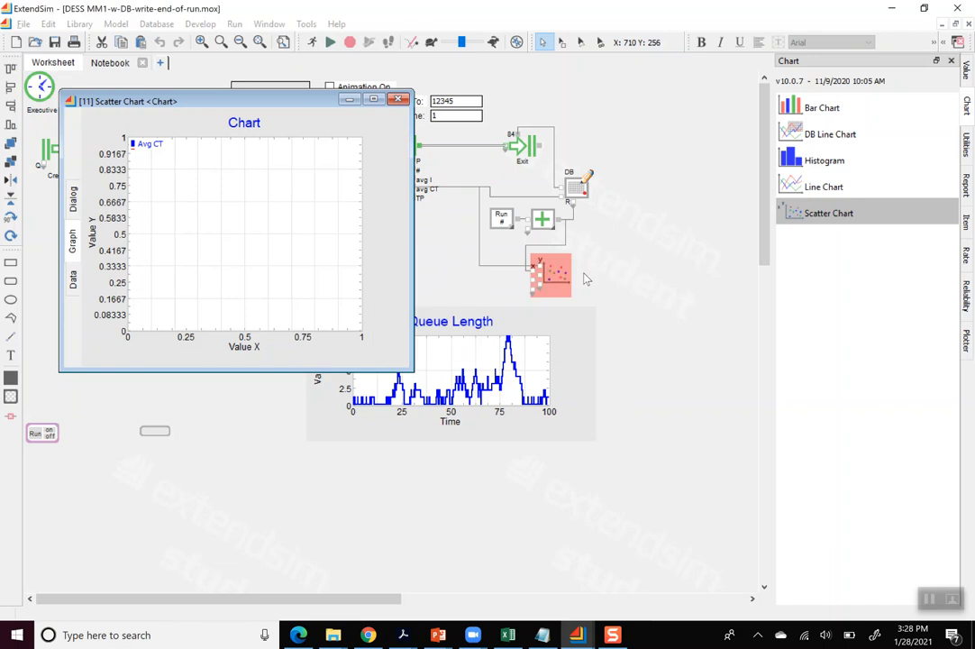
In the graph properties, title the X axis "Run No." and the Y axis "Avg CT"
{"action": "right_click", "coordinate": [241, 206]}
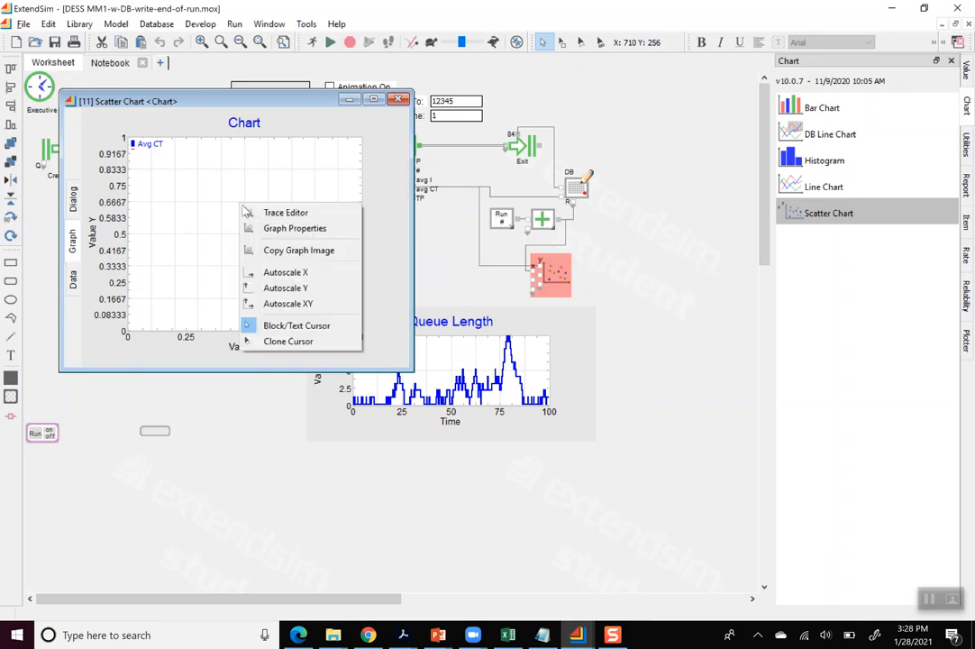
{"action": "left_click", "coordinate": [279, 229]}
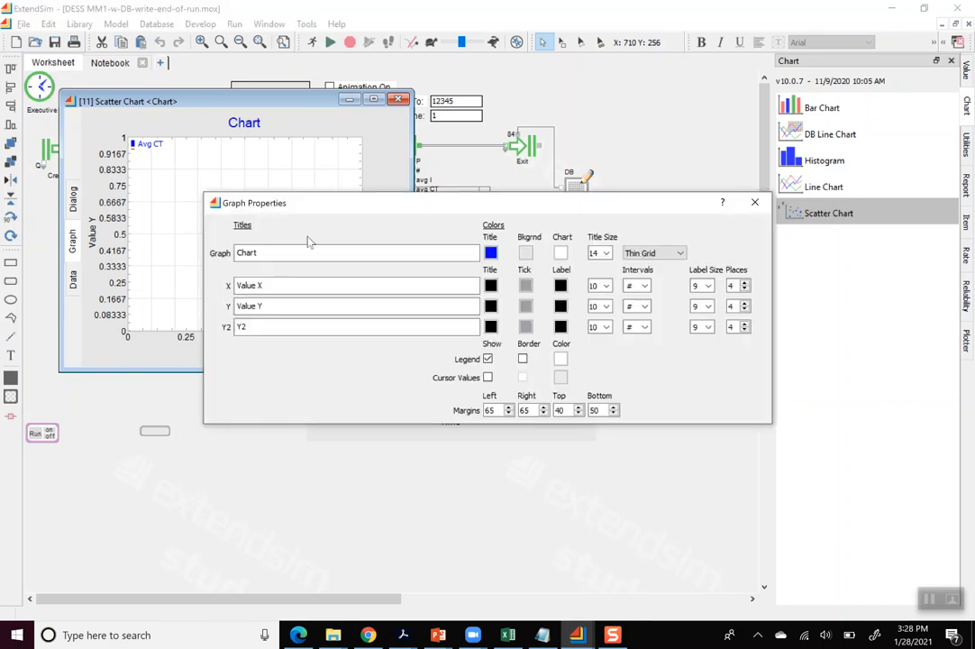
{"action": "left_click_drag", "start_coordinate": [273, 286], "coordinate": [237, 287]}
{"action": "type", "text": "Run N"}
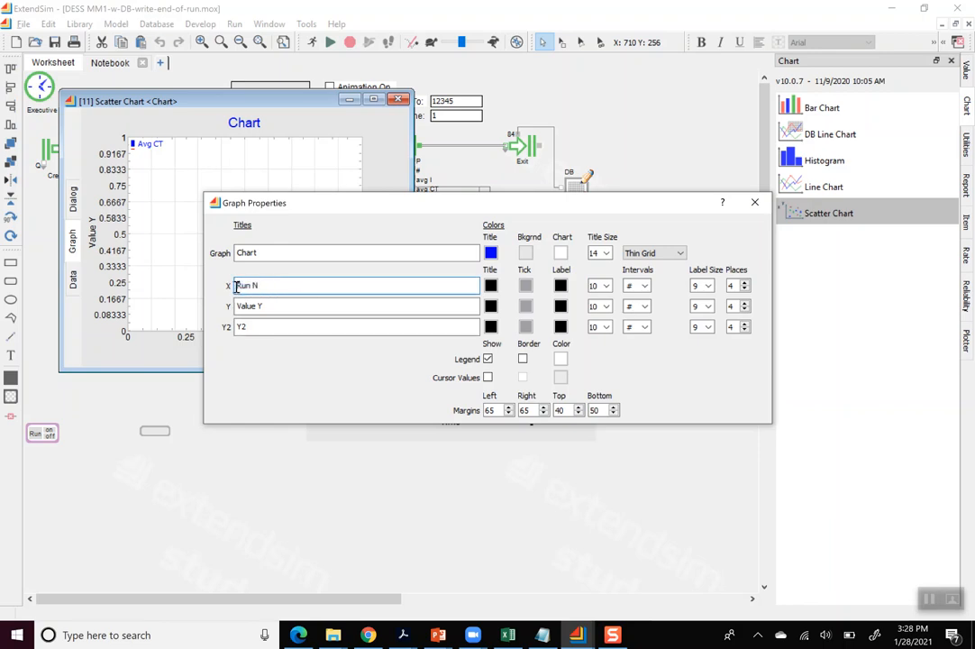
{"action": "left_click_drag", "start_coordinate": [264, 307], "coordinate": [237, 306]}
{"action": "type", "text": "Avg CT"}
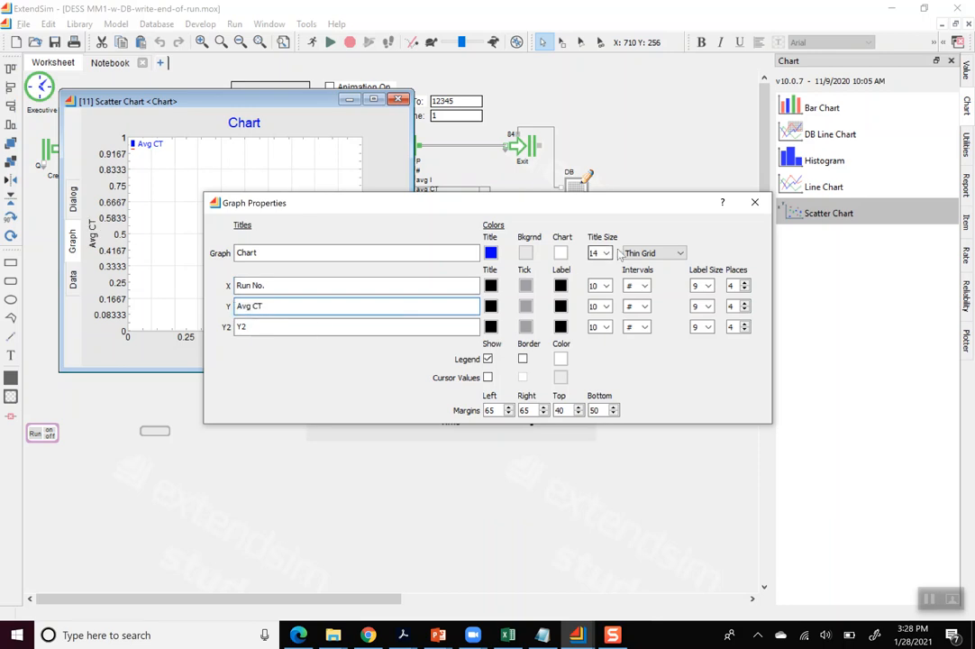
Set both the X and Y axis intervals to 5 and close the graph properties
{"action": "left_click", "coordinate": [645, 285]}
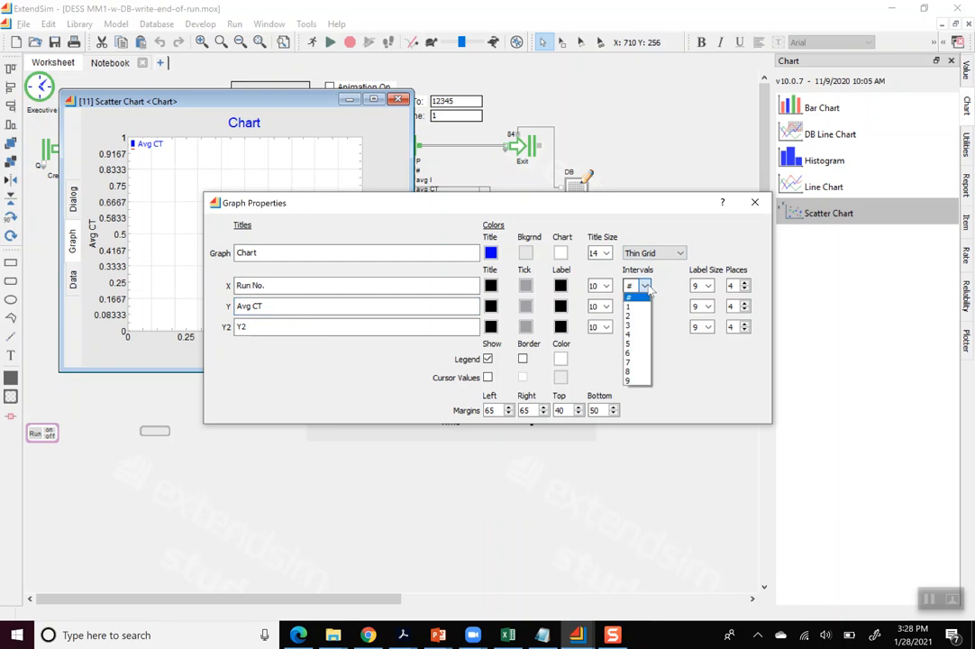
{"action": "left_click", "coordinate": [638, 346]}
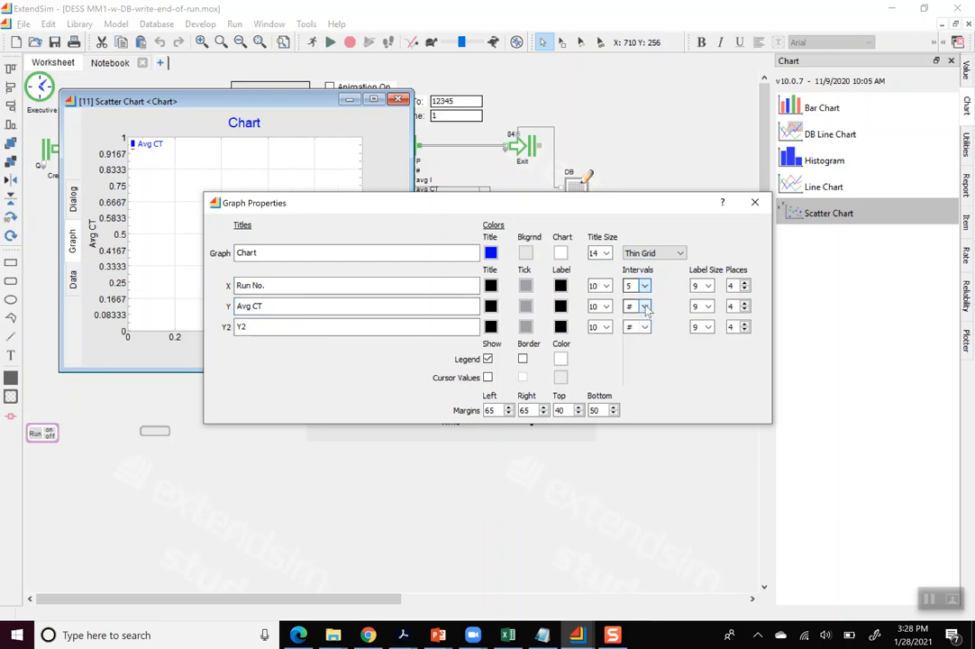
{"action": "left_click", "coordinate": [644, 307]}
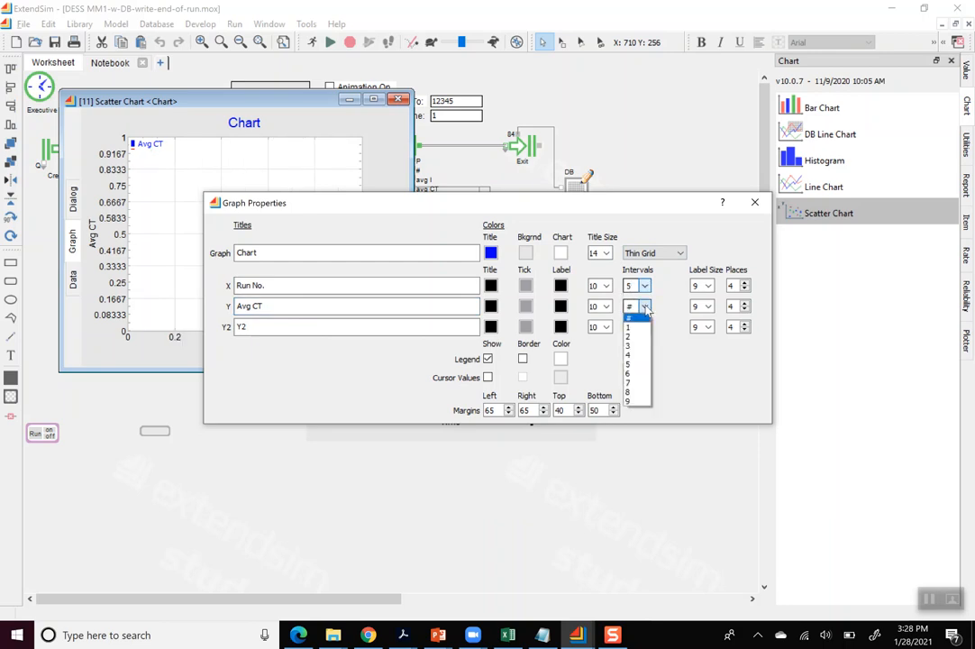
{"action": "left_click", "coordinate": [639, 364]}
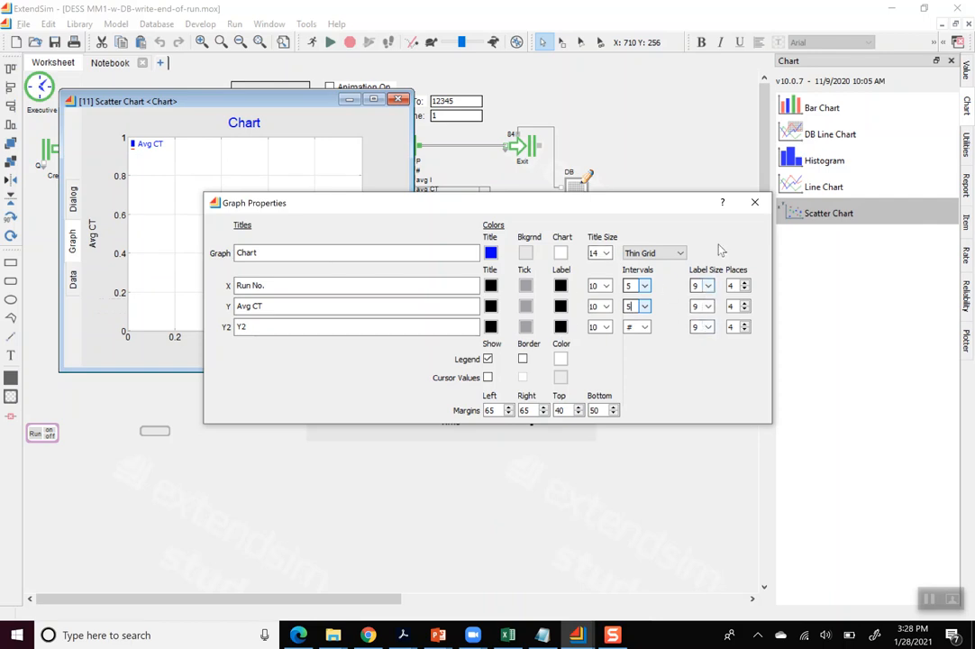
{"action": "left_click", "coordinate": [754, 202]}
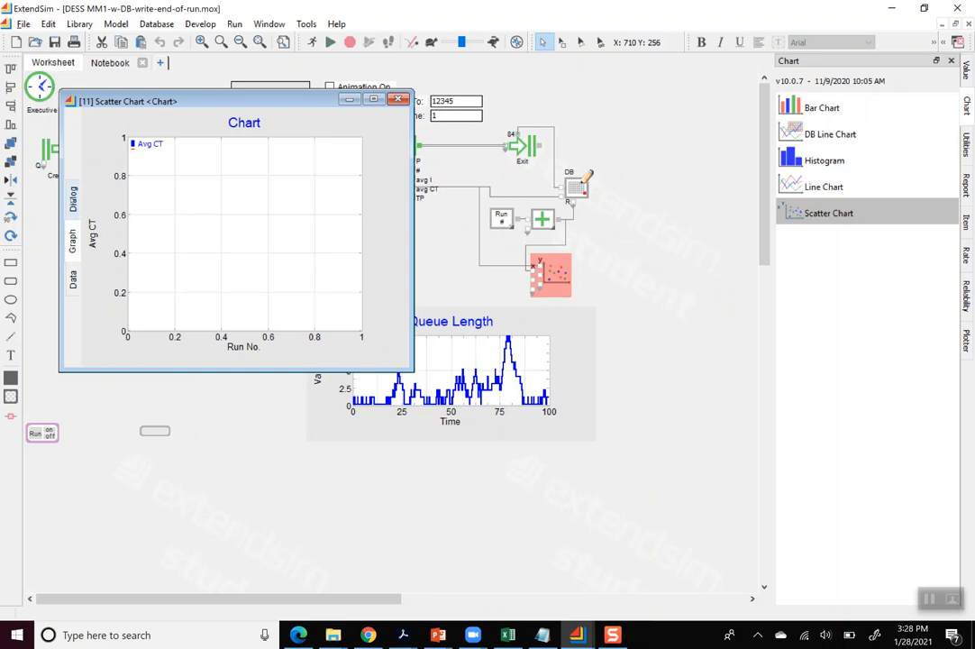
In the scatter chart's data collection options, set Run to "only end values" for all traces and confirm
{"action": "left_click", "coordinate": [73, 199]}
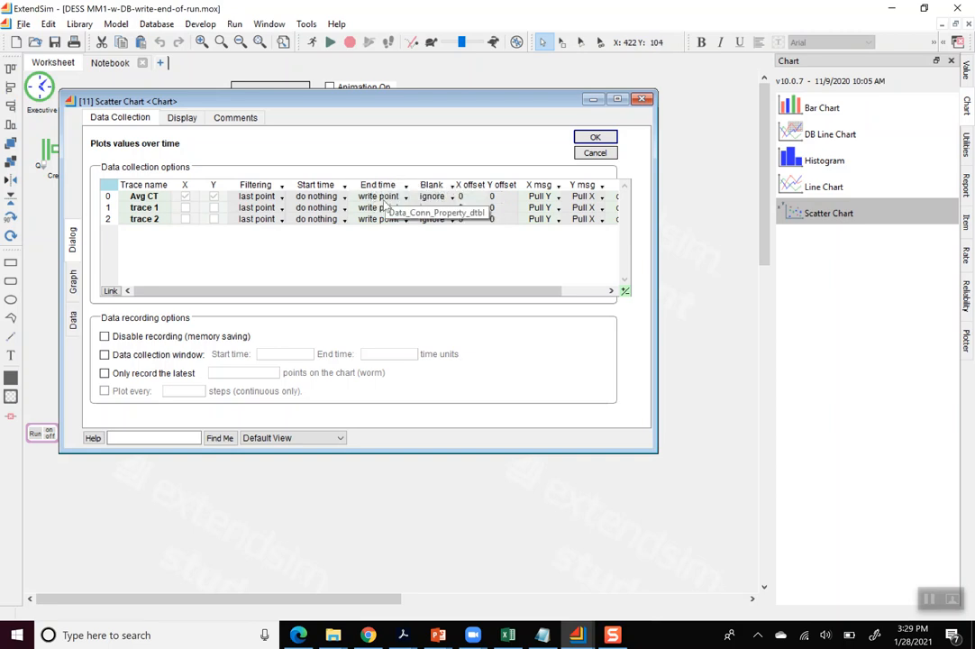
{"action": "left_click", "coordinate": [602, 291]}
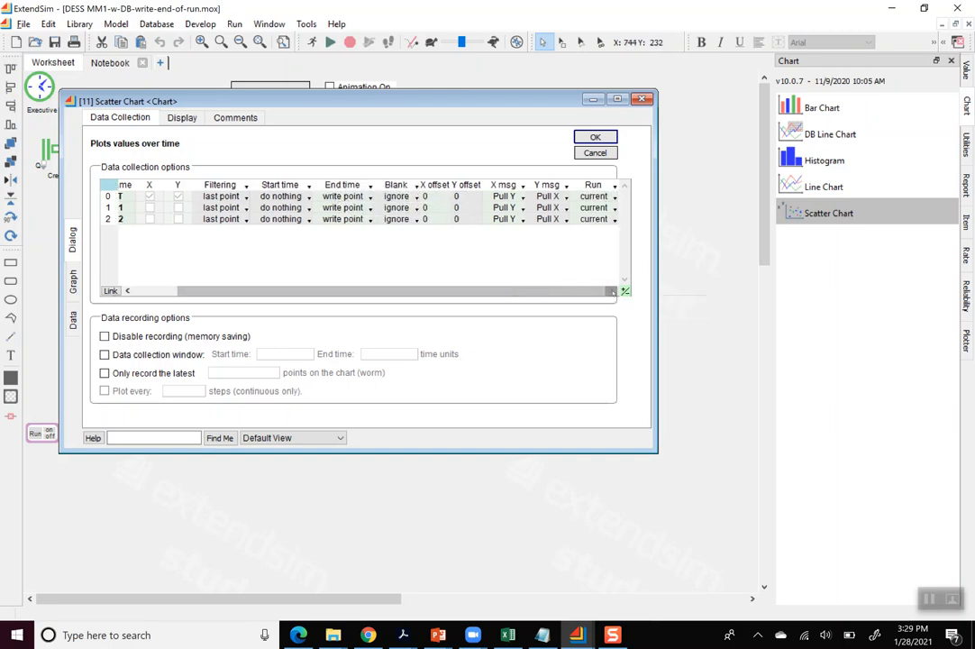
{"action": "left_click", "coordinate": [613, 188]}
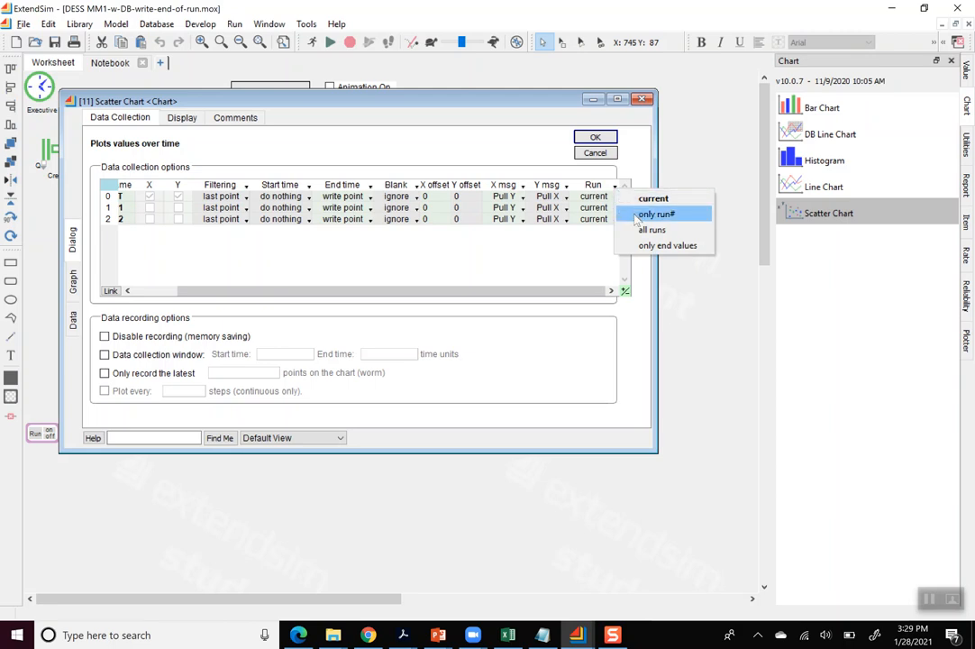
{"action": "left_click", "coordinate": [667, 245]}
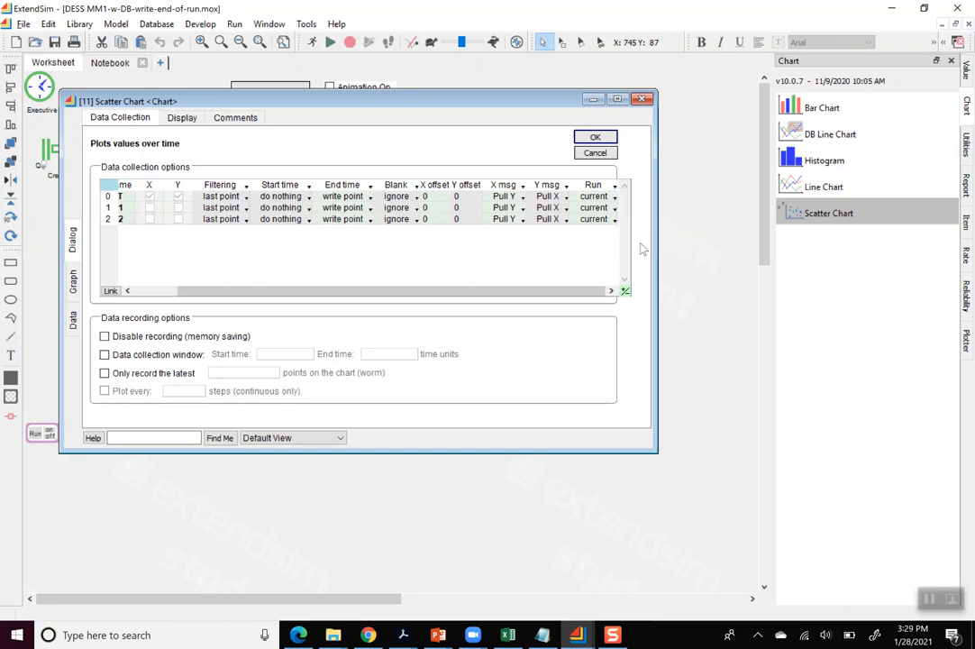
{"action": "left_click", "coordinate": [596, 138]}
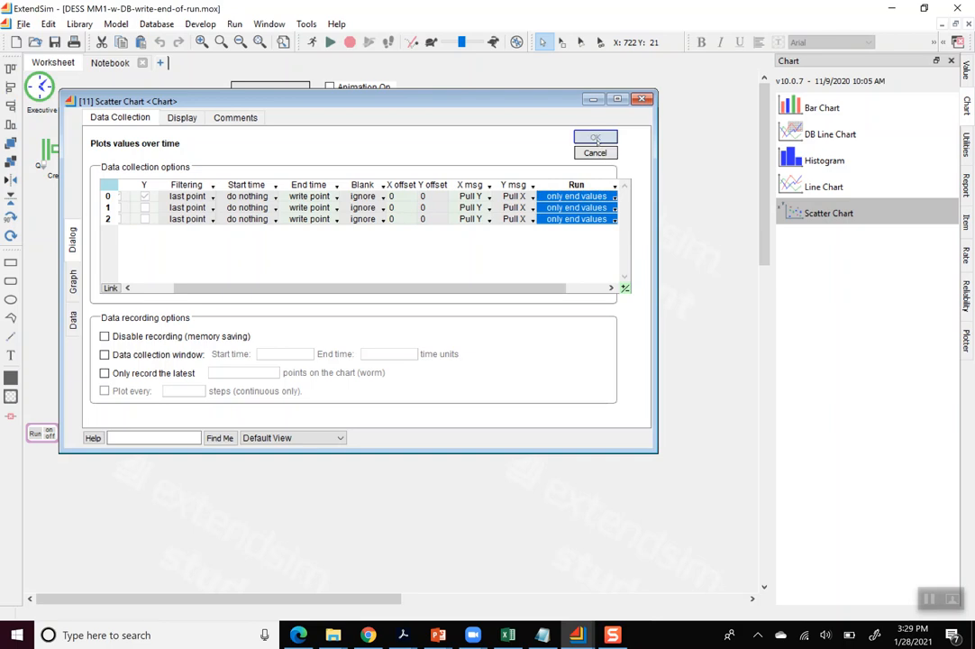
{"action": "left_click", "coordinate": [596, 140]}
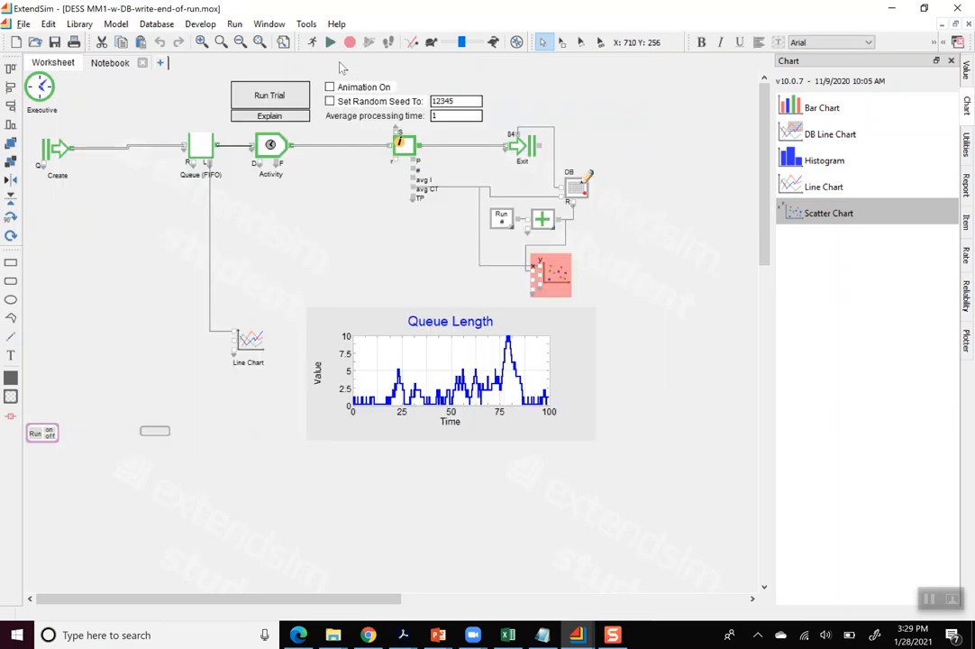
Run the simulation, examine the scatter chart's graph and its data table, and close the chart
{"action": "left_click", "coordinate": [330, 43]}
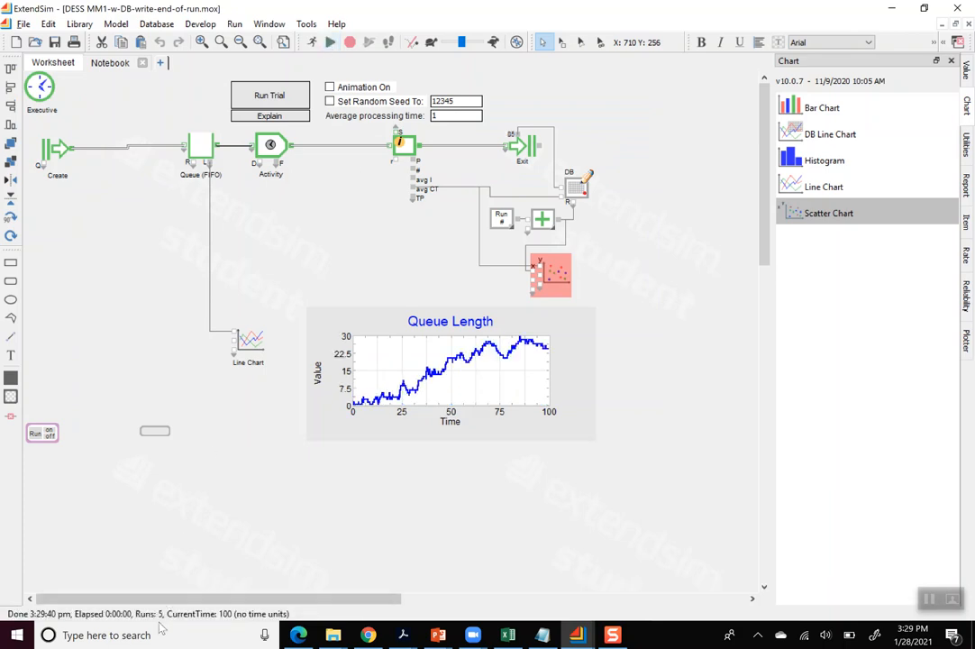
{"action": "double_click", "coordinate": [550, 270]}
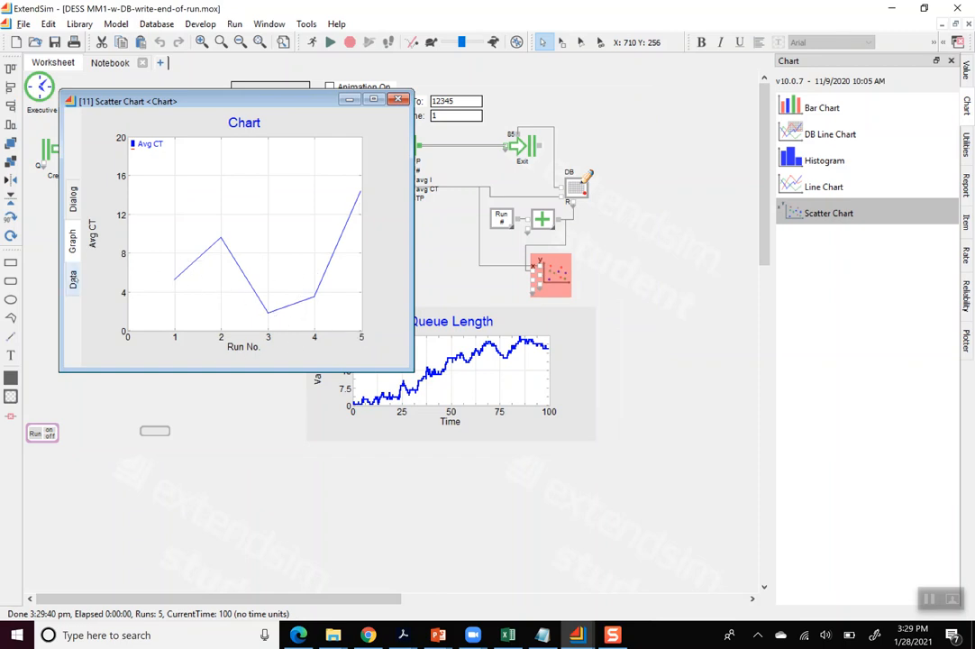
{"action": "left_click", "coordinate": [73, 280]}
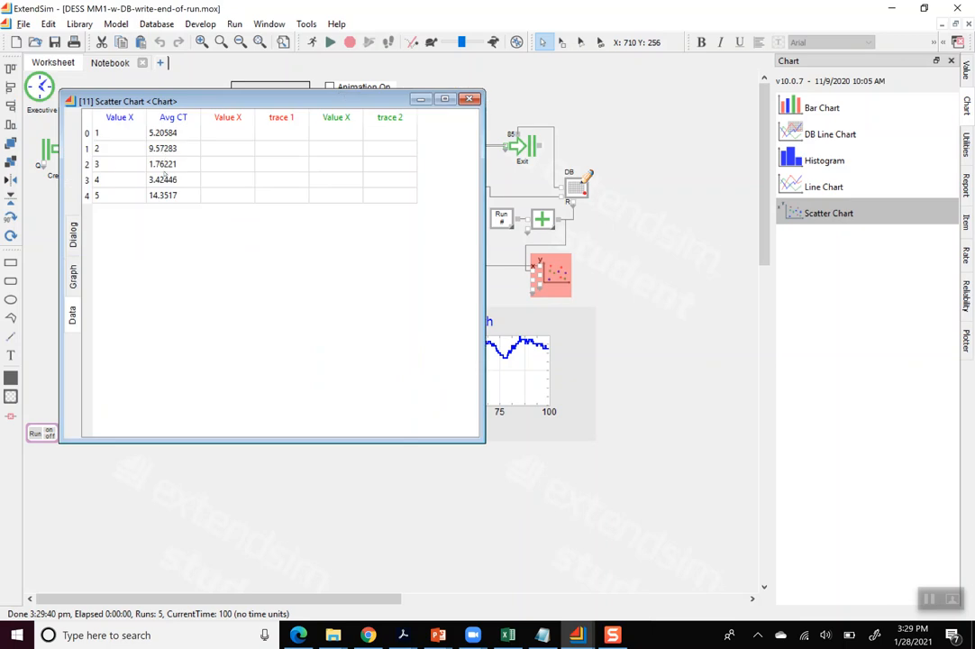
{"action": "left_click", "coordinate": [73, 273]}
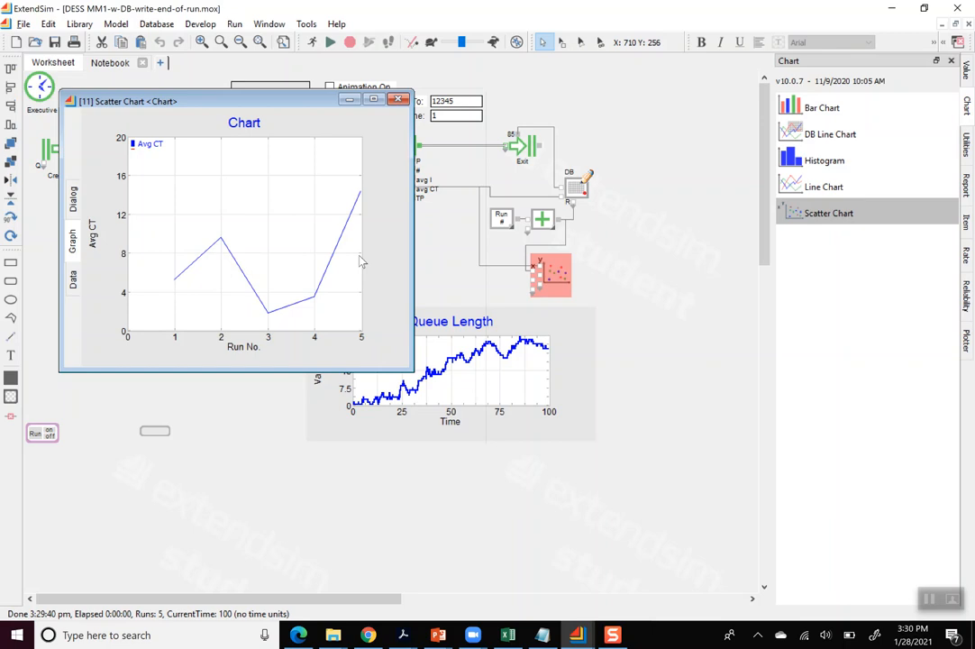
{"action": "left_click", "coordinate": [397, 101]}
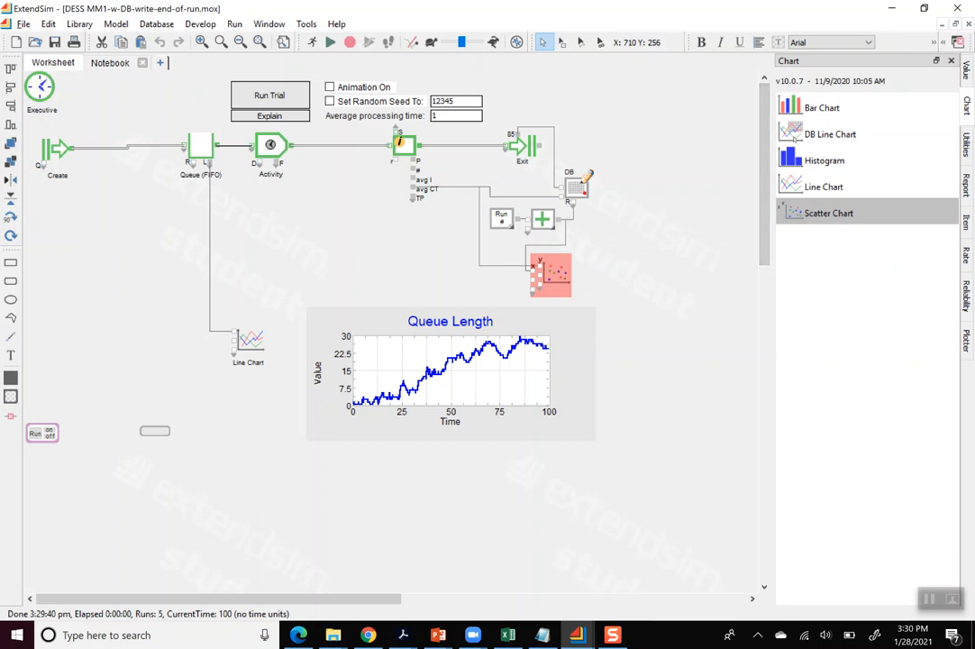
Add a DB Line Chart block to the worksheet beside the database write block
{"action": "left_click", "coordinate": [792, 133]}
{"action": "left_click_drag", "start_coordinate": [793, 134], "coordinate": [630, 189]}
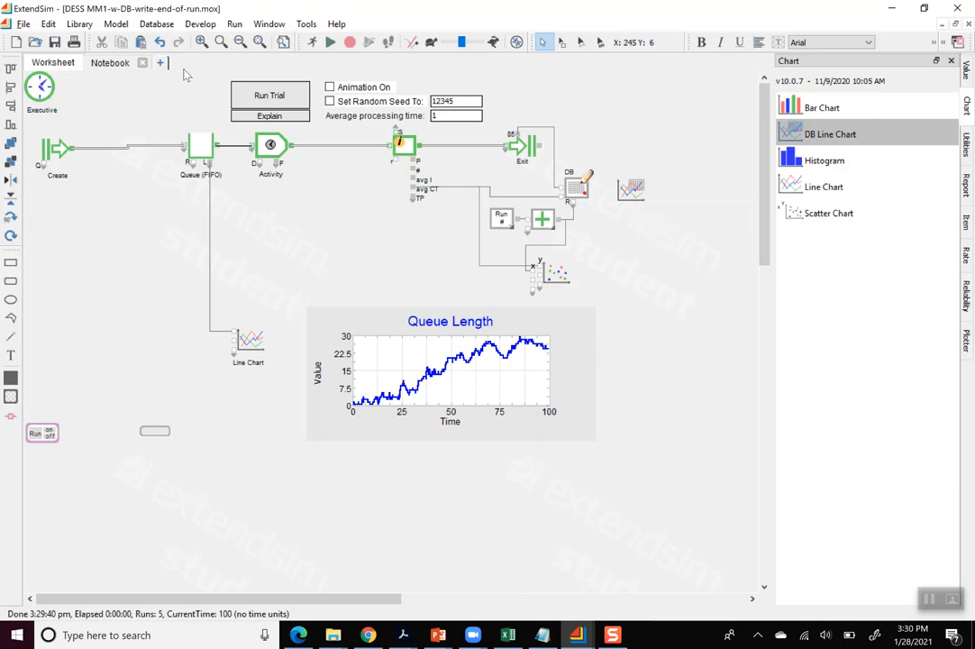
Open the Metrics-across-run database and append a field named Run-num to the Metrics table
{"action": "left_click", "coordinate": [157, 26]}
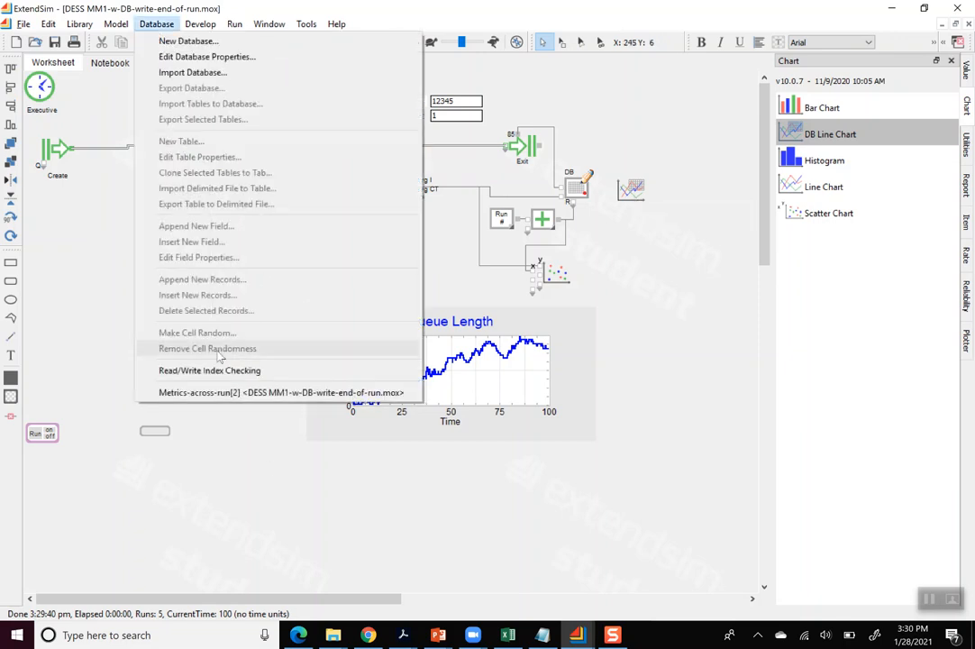
{"action": "left_click", "coordinate": [223, 393]}
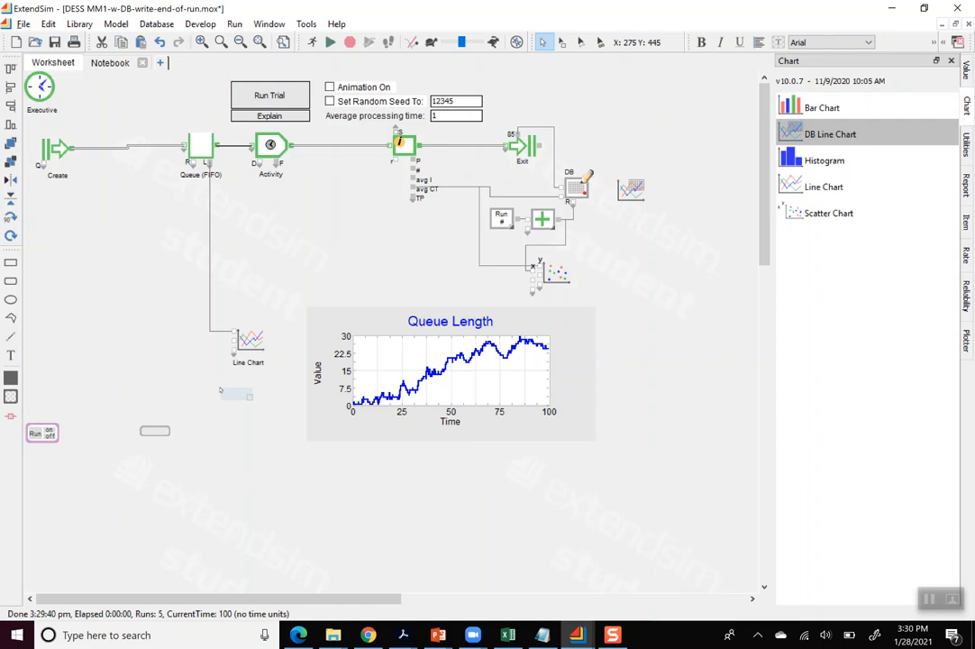
{"action": "left_click", "coordinate": [160, 27]}
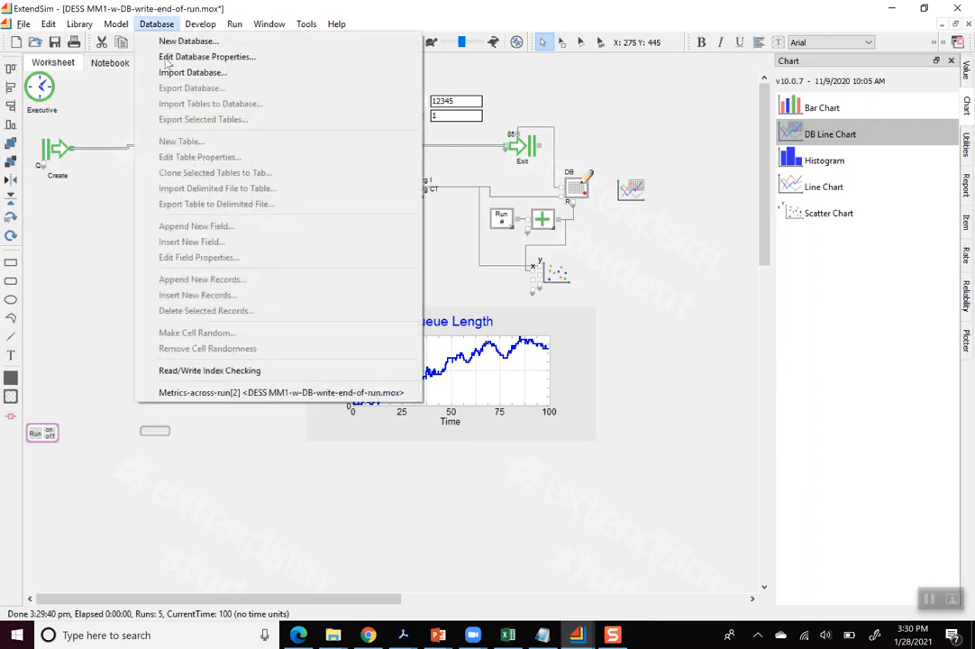
{"action": "left_click", "coordinate": [236, 392]}
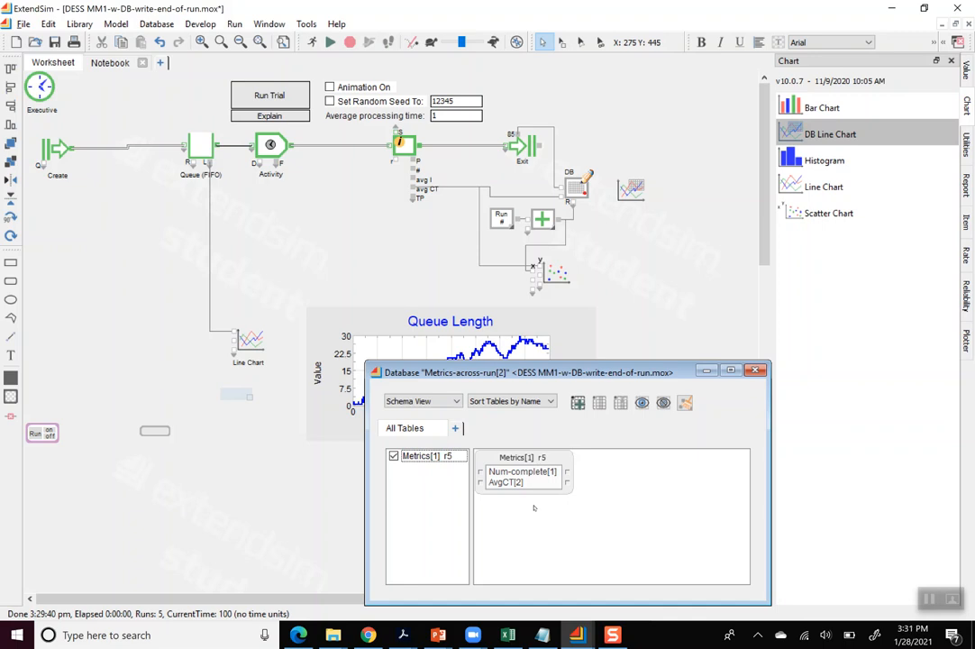
{"action": "left_click", "coordinate": [558, 467]}
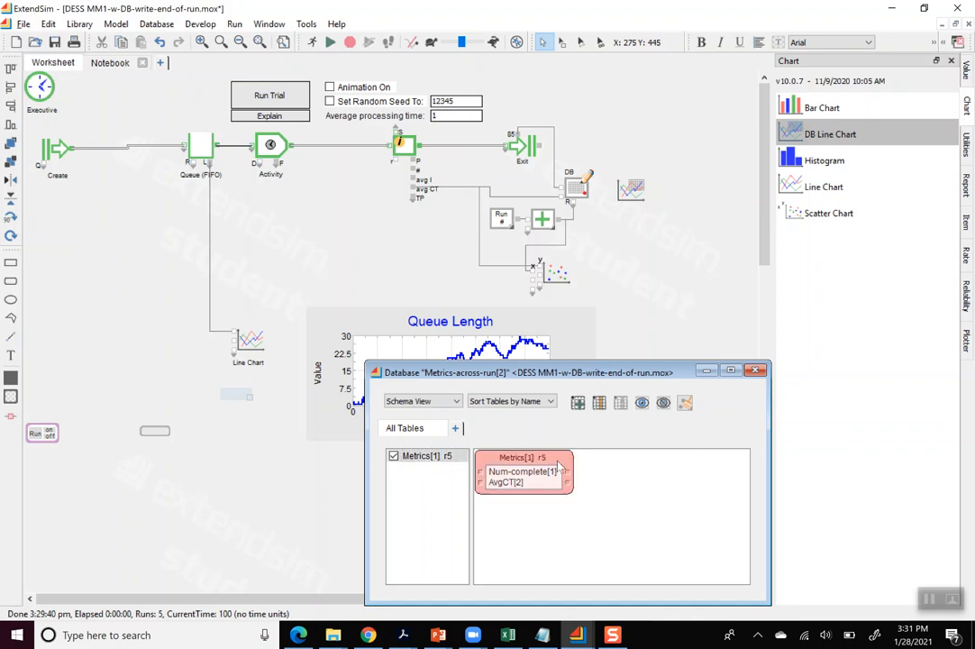
{"action": "left_click", "coordinate": [599, 402]}
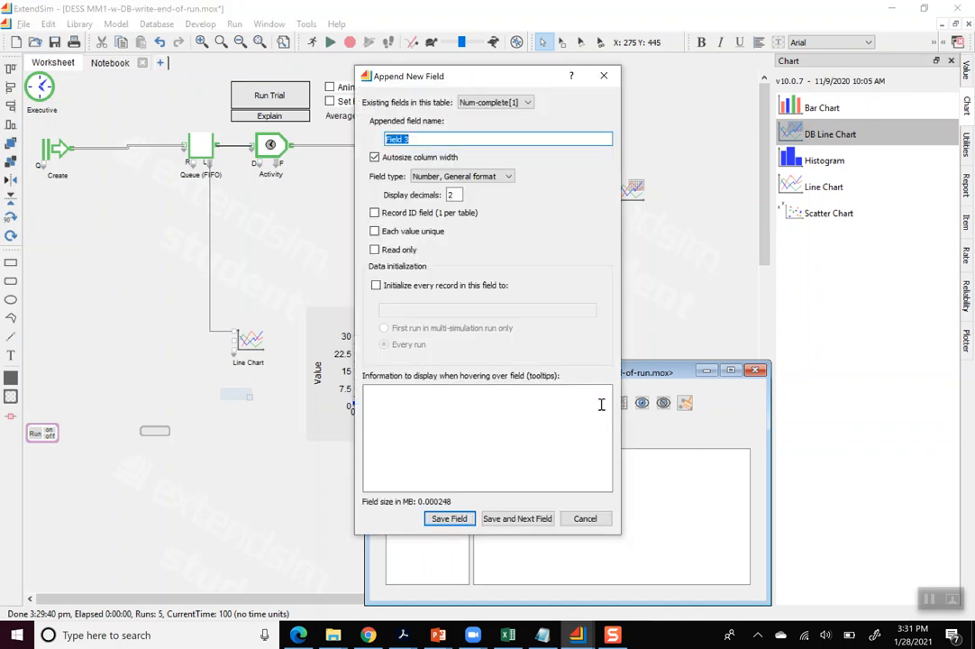
{"action": "type", "text": "Run-num"}
{"action": "left_click", "coordinate": [453, 519]}
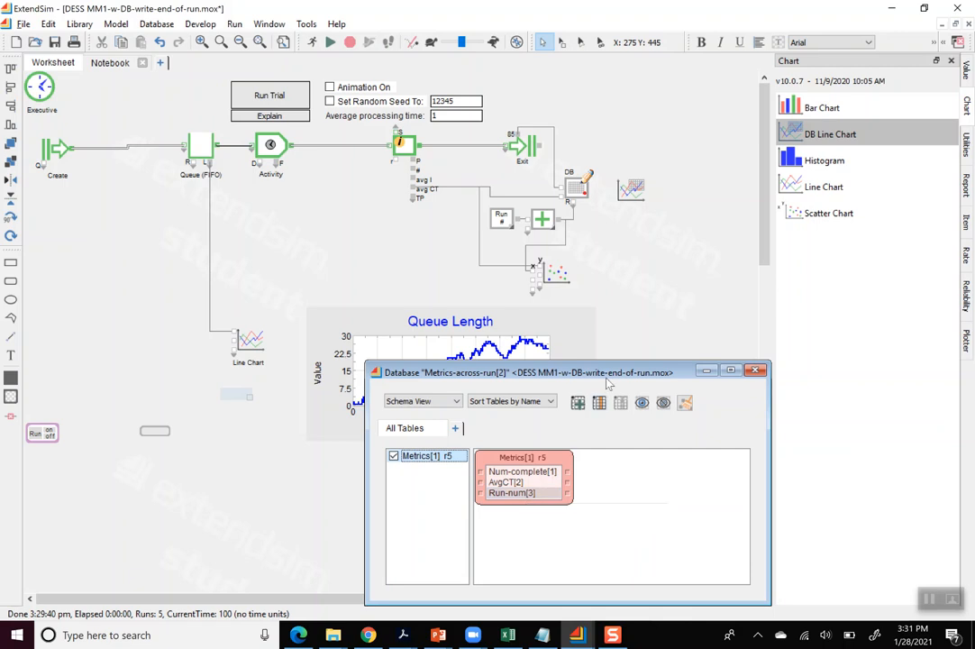
Close the database and reapply the Multiple fields option in the Write block so it writes columns 1 to 3, then confirm
{"action": "left_click_drag", "start_coordinate": [539, 492], "coordinate": [583, 509]}
{"action": "left_click", "coordinate": [757, 375]}
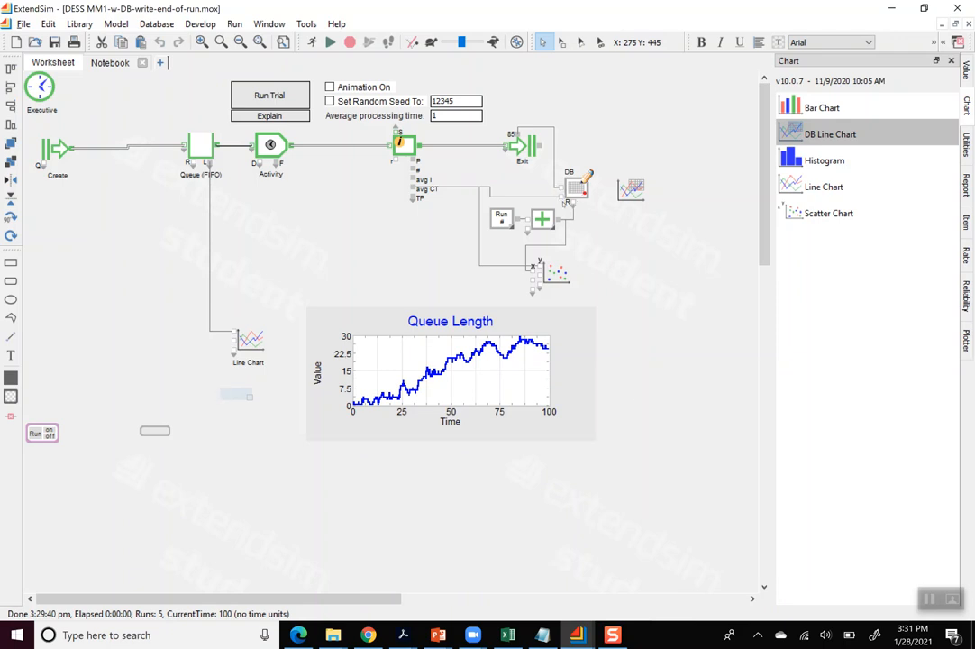
{"action": "left_click", "coordinate": [577, 192]}
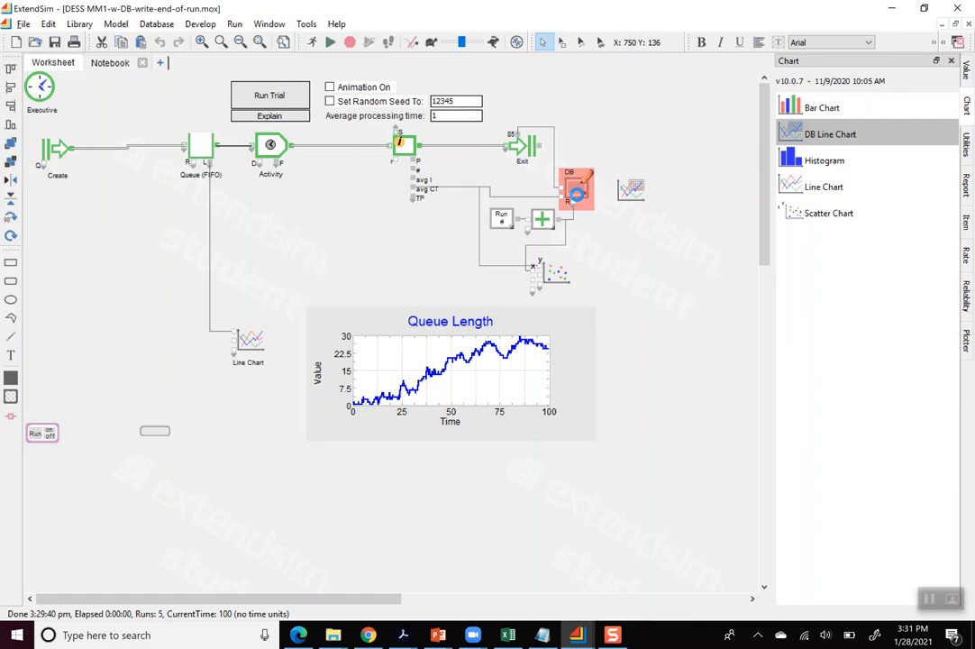
{"action": "double_click", "coordinate": [577, 192]}
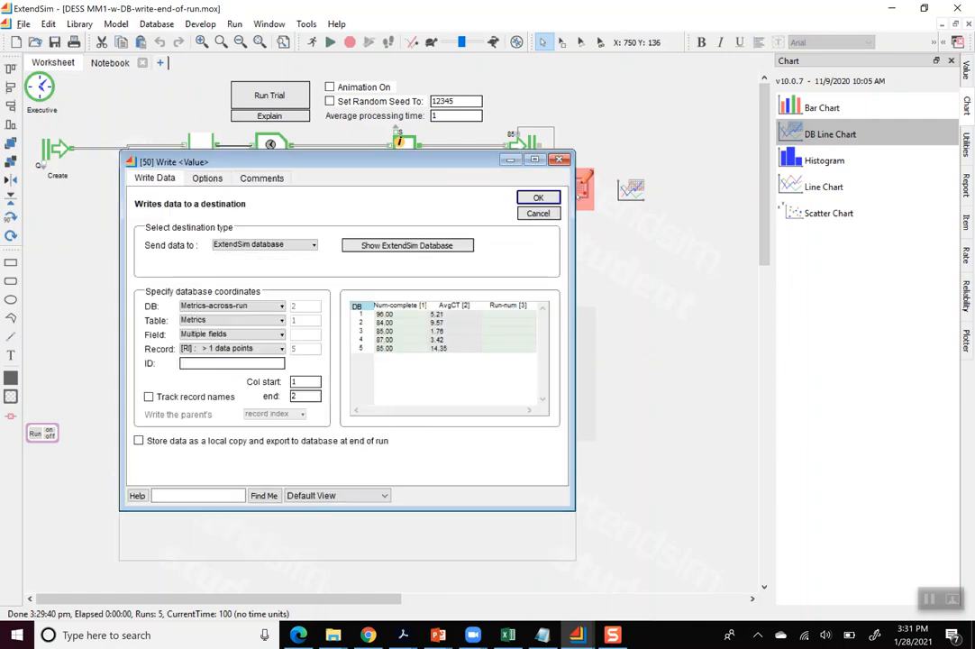
{"action": "left_click", "coordinate": [281, 335]}
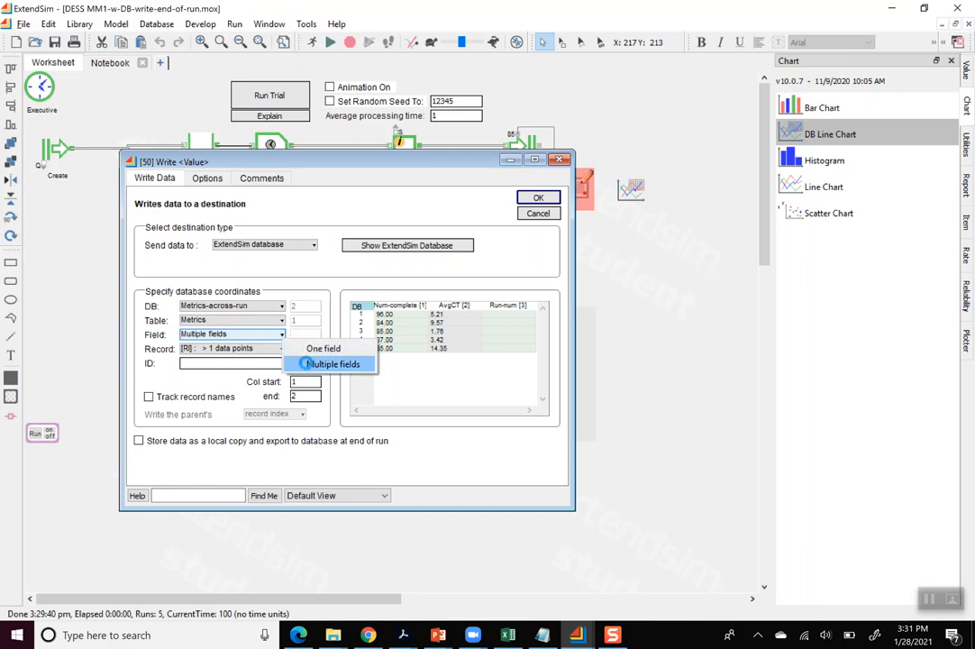
{"action": "left_click", "coordinate": [306, 364]}
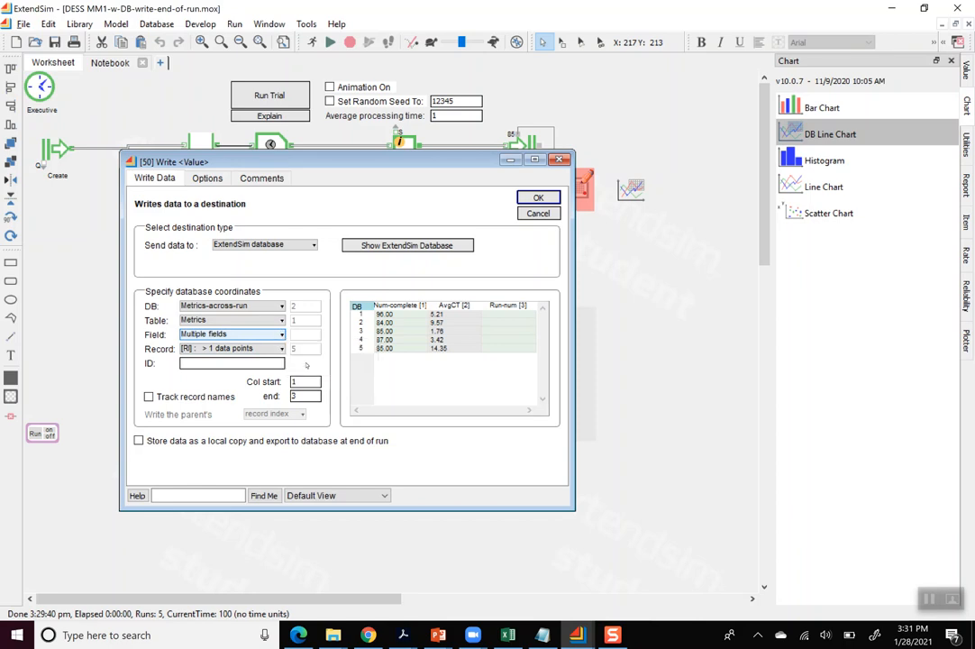
{"action": "left_click", "coordinate": [538, 197]}
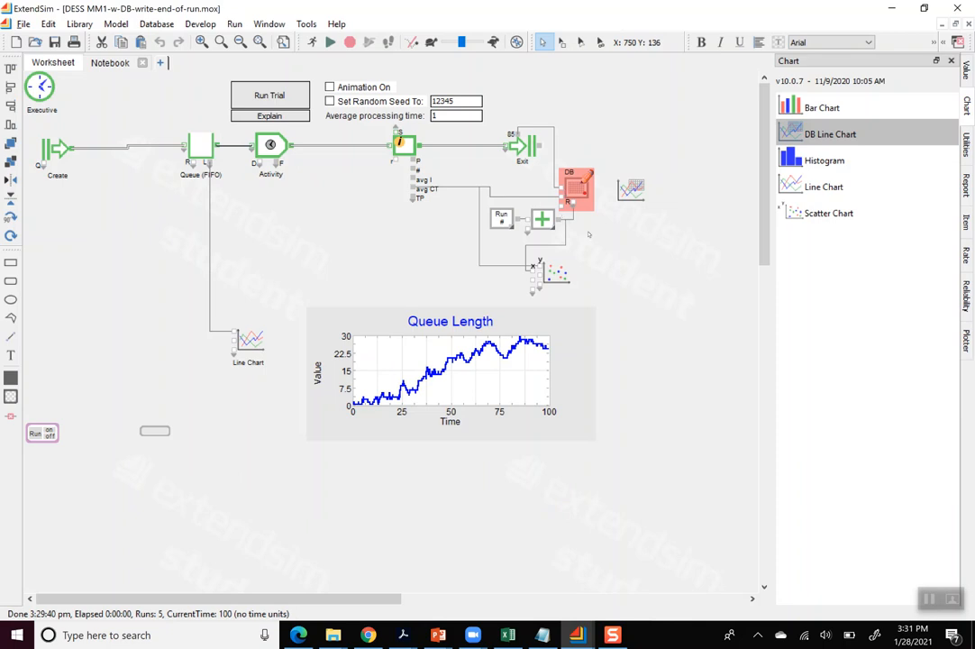
Connect the output of the add block beside the run number block to the Write block's third input
{"action": "left_click", "coordinate": [617, 266]}
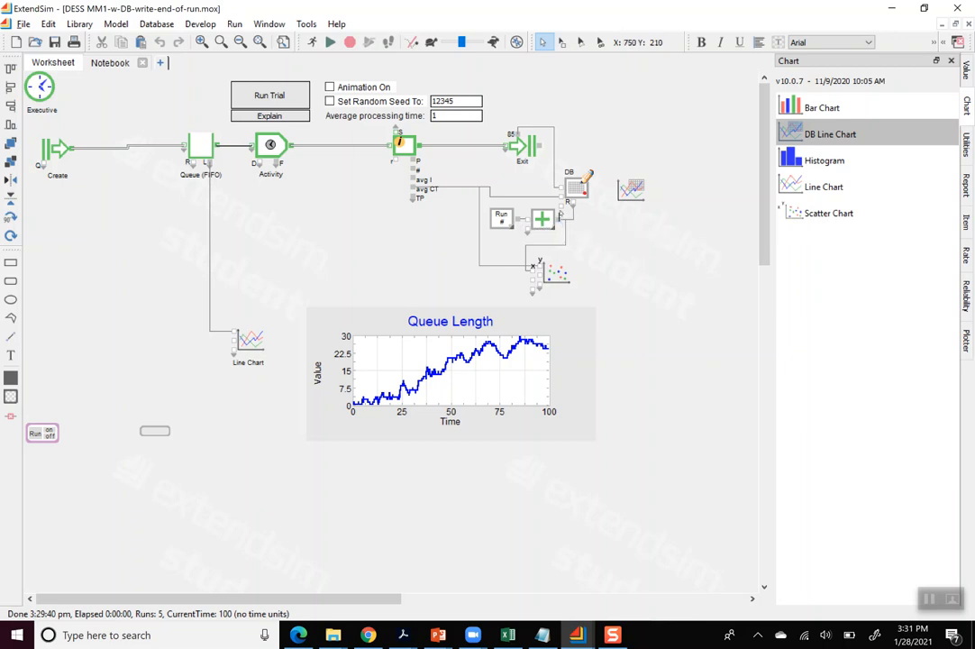
{"action": "left_click", "coordinate": [562, 211]}
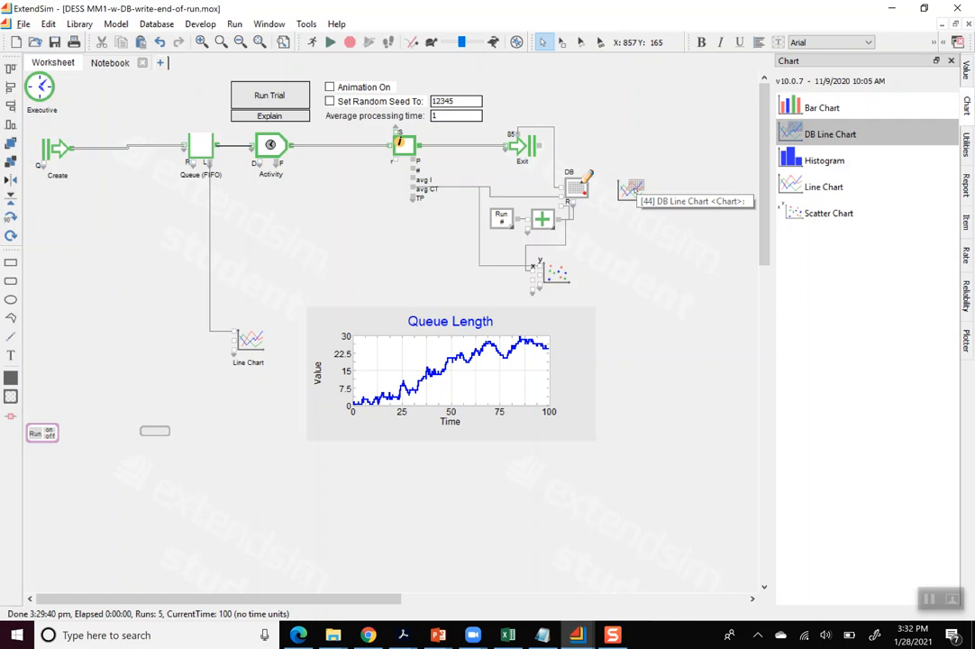
Open the DB Line Chart and shrink its legend to show only trace 0
{"action": "left_click", "coordinate": [634, 188]}
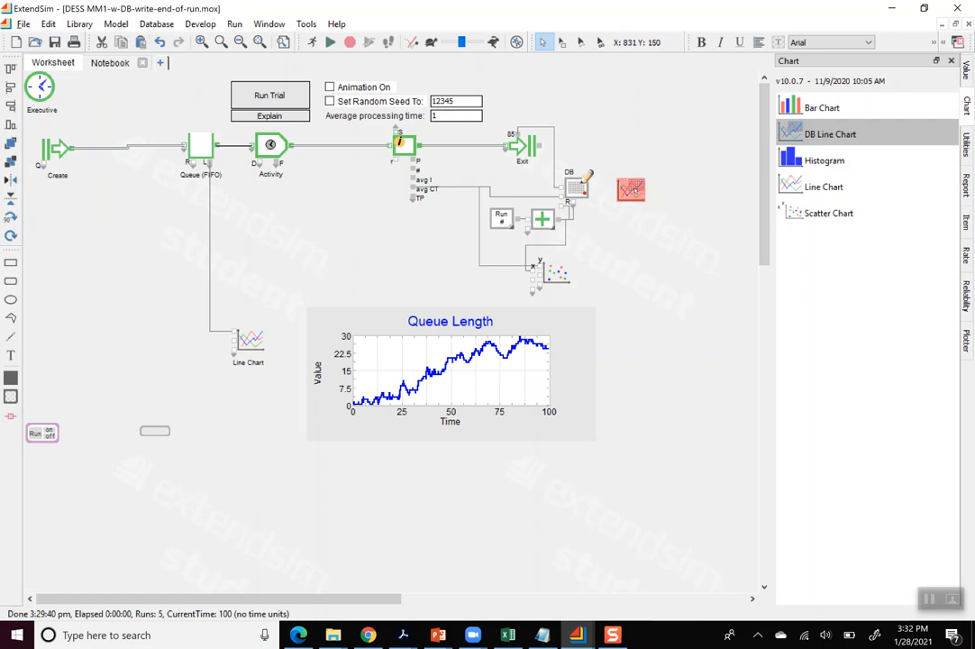
{"action": "double_click", "coordinate": [633, 187]}
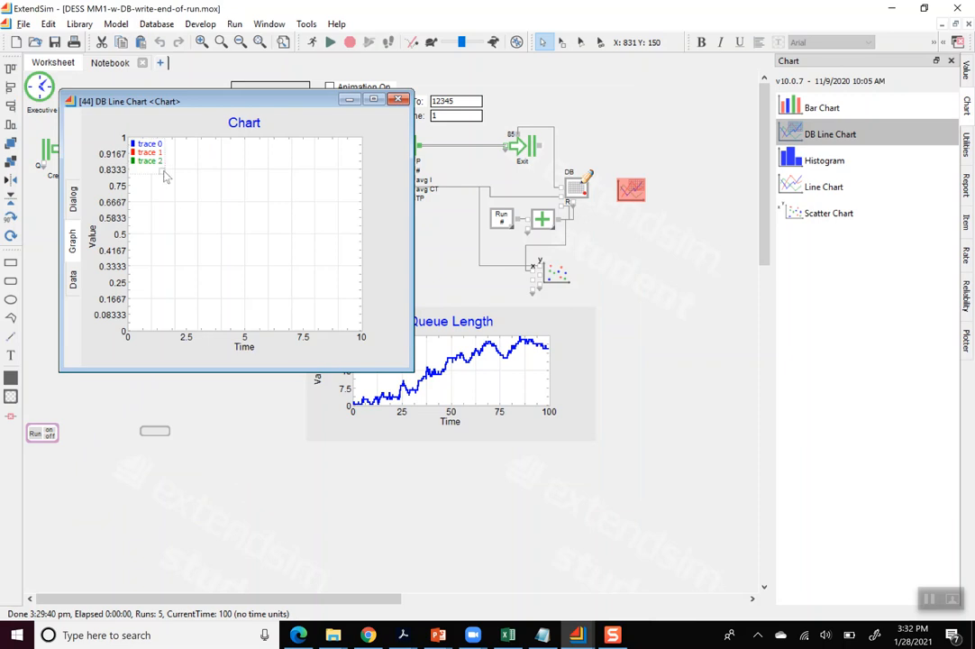
{"action": "left_click", "coordinate": [164, 152]}
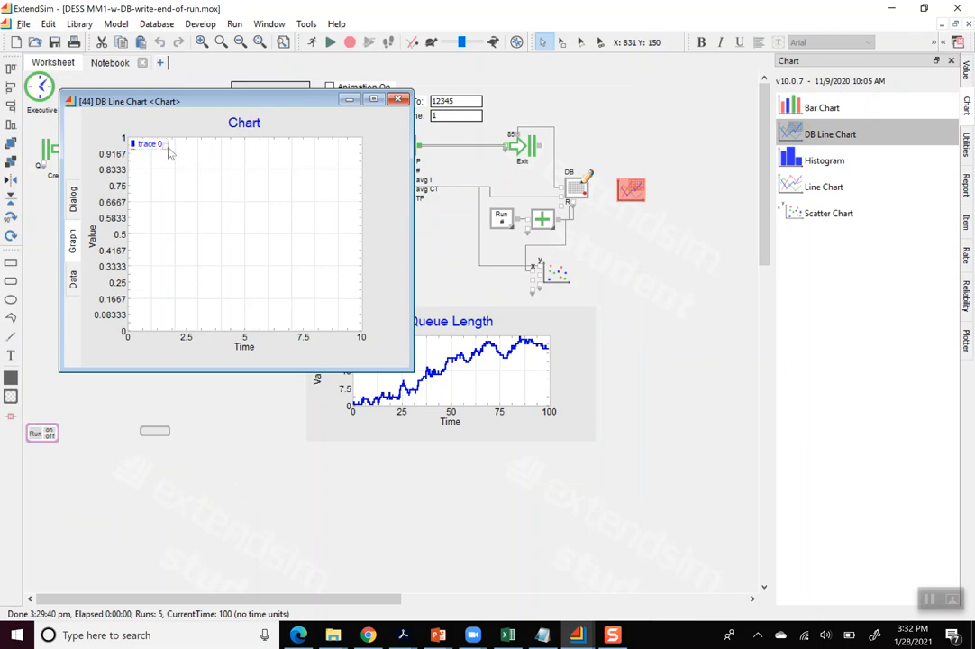
Rename trace 0 as "Avg CT from DB" and set its points to be connected by diagonal lines
{"action": "right_click", "coordinate": [215, 198]}
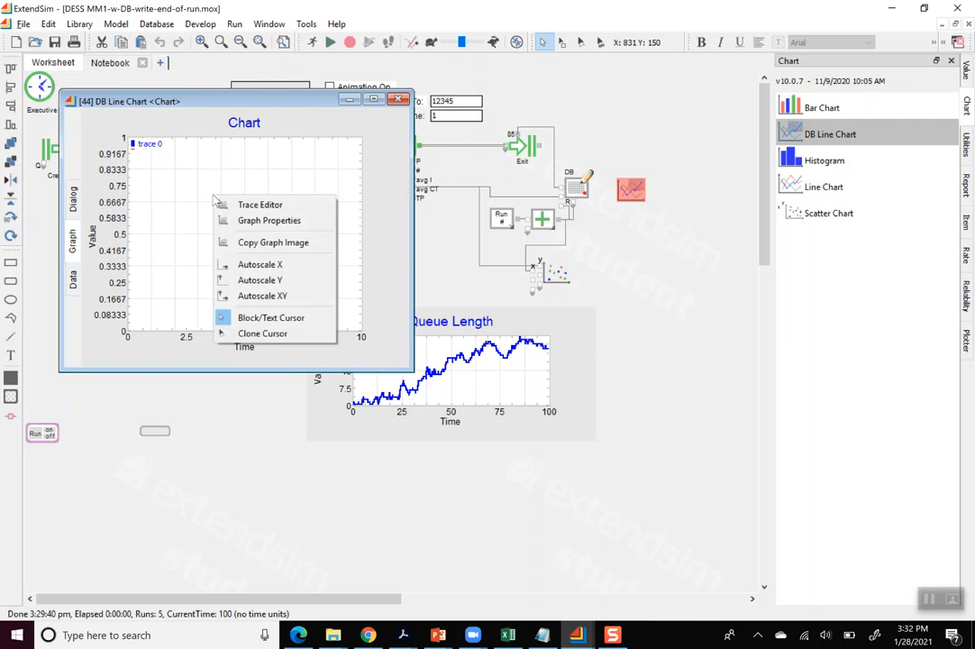
{"action": "left_click", "coordinate": [252, 205]}
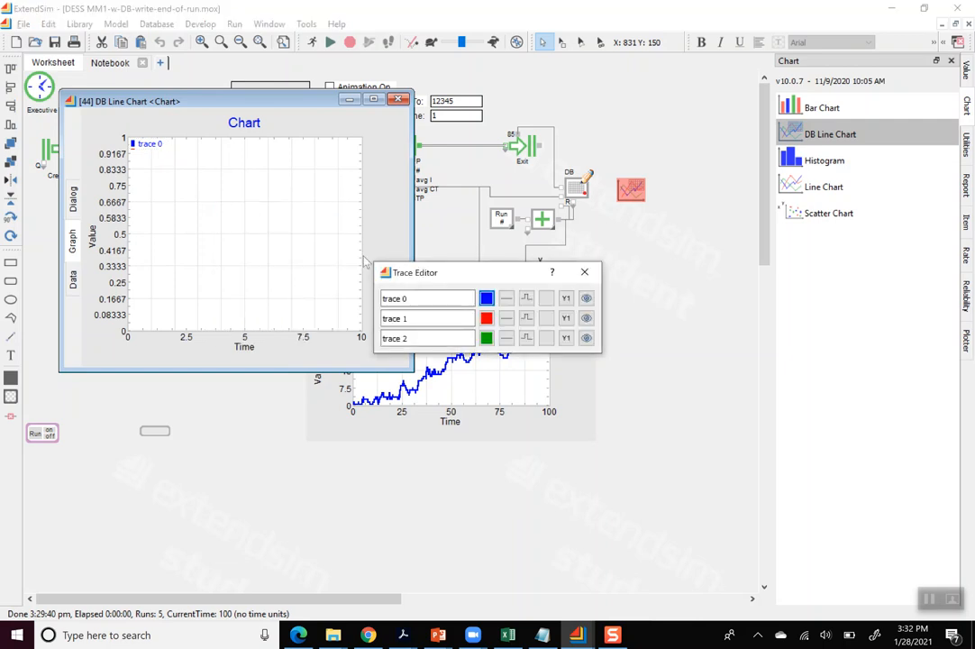
{"action": "left_click_drag", "start_coordinate": [409, 298], "coordinate": [381, 298]}
{"action": "type", "text": "Avg CT"}
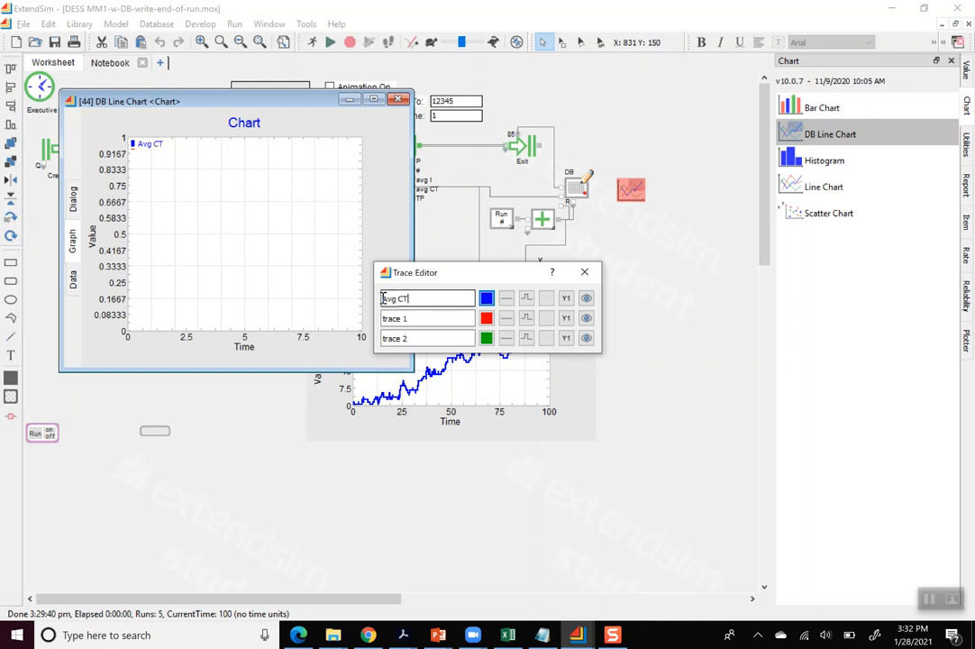
{"action": "type", "text": " from DB"}
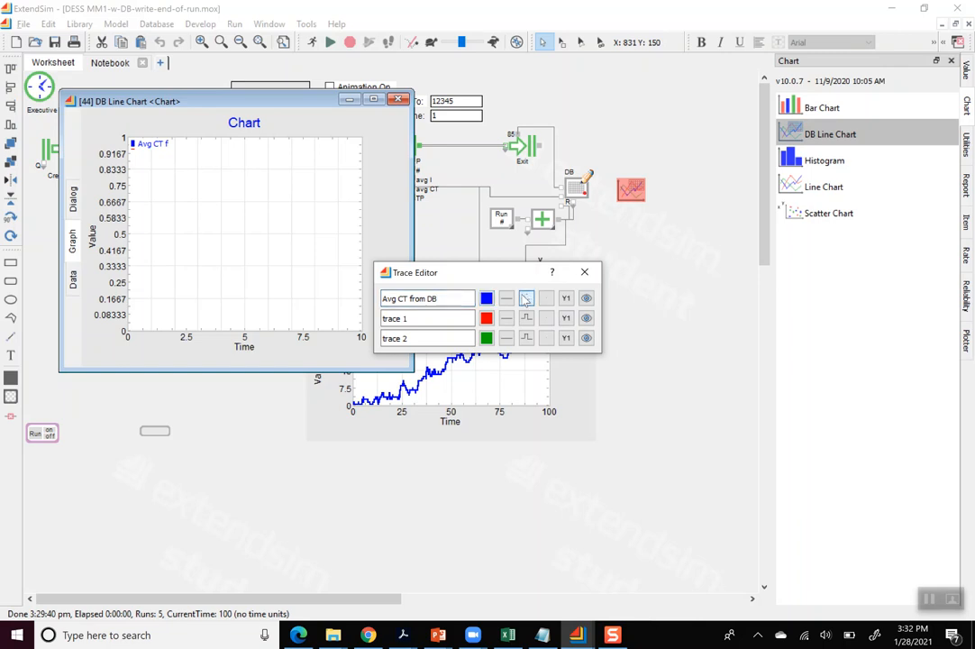
{"action": "left_click", "coordinate": [525, 300]}
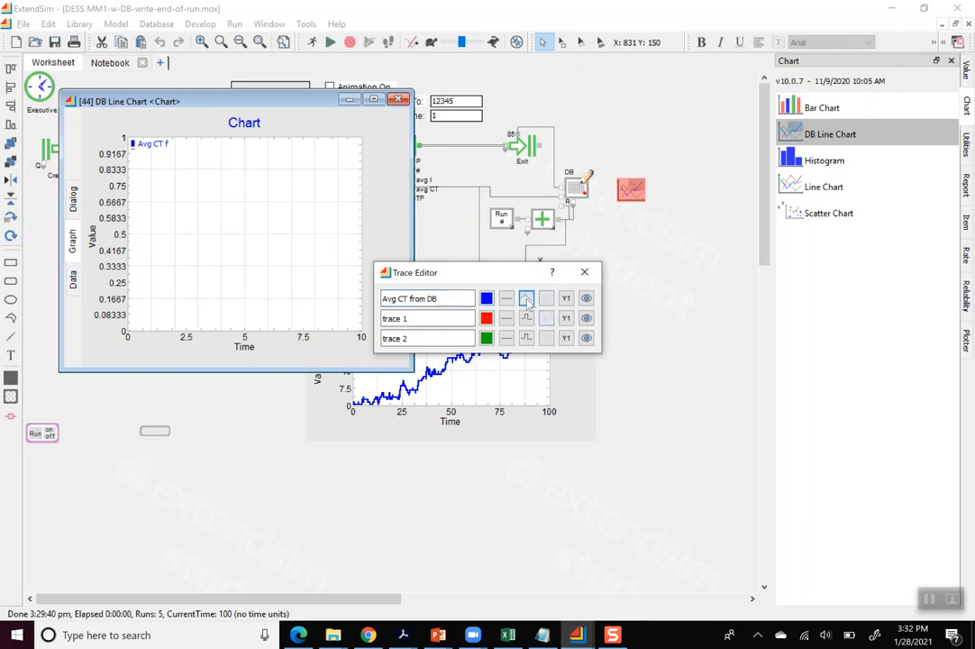
{"action": "left_click", "coordinate": [585, 274]}
In the chart's graph properties, title the X axis "Run-Number" and the Y axis "Avg CT"
{"action": "right_click", "coordinate": [241, 230]}
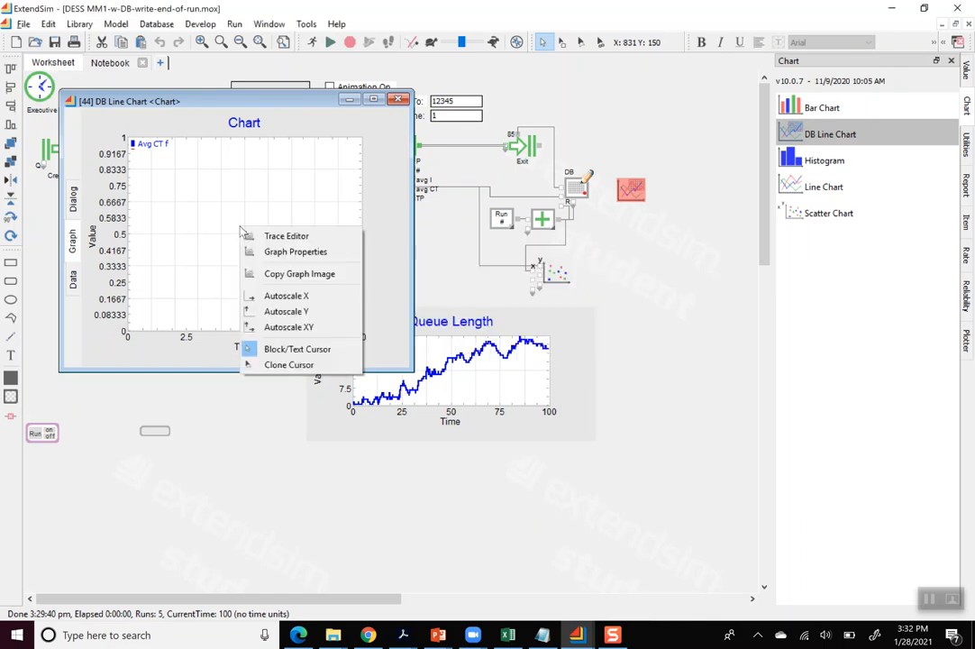
{"action": "left_click", "coordinate": [272, 255]}
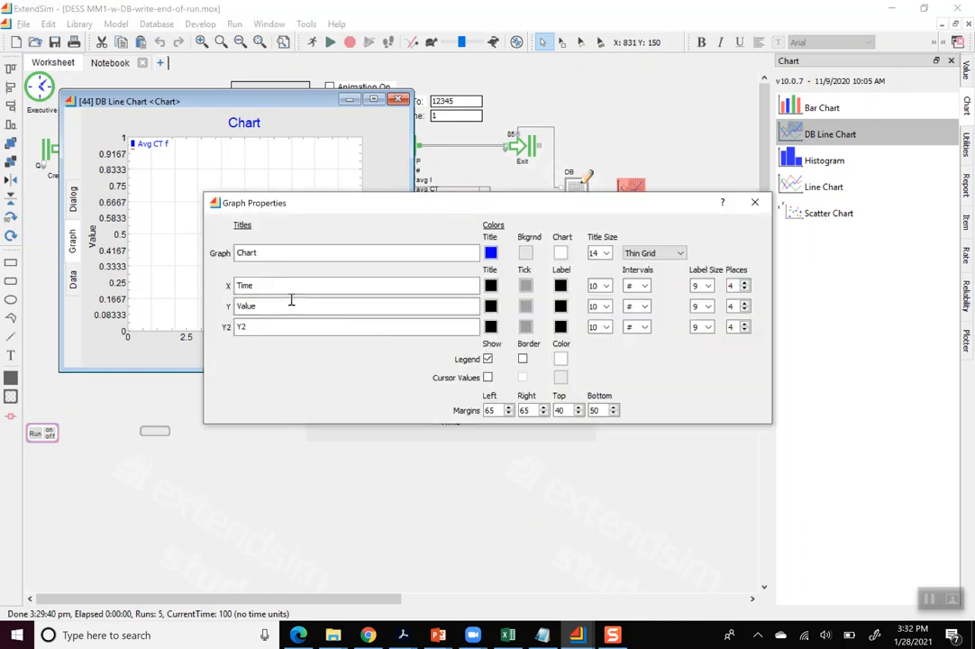
{"action": "left_click_drag", "start_coordinate": [272, 284], "coordinate": [235, 285]}
{"action": "type", "text": "Ru"}
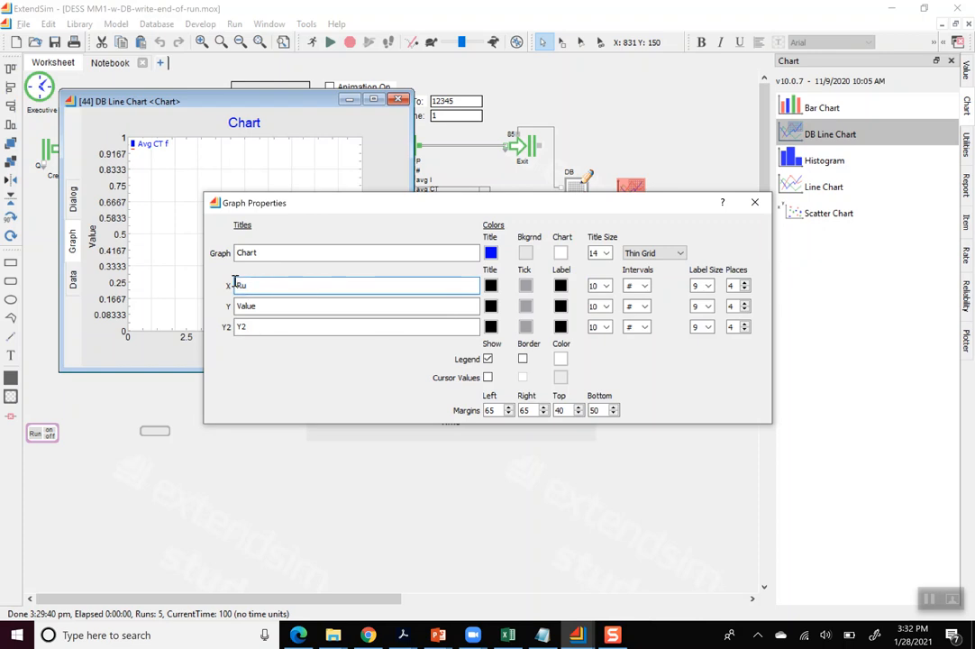
{"action": "type", "text": "n-Numbers"}
{"action": "double_click", "coordinate": [251, 305]}
{"action": "type", "text": "Avg CT"}
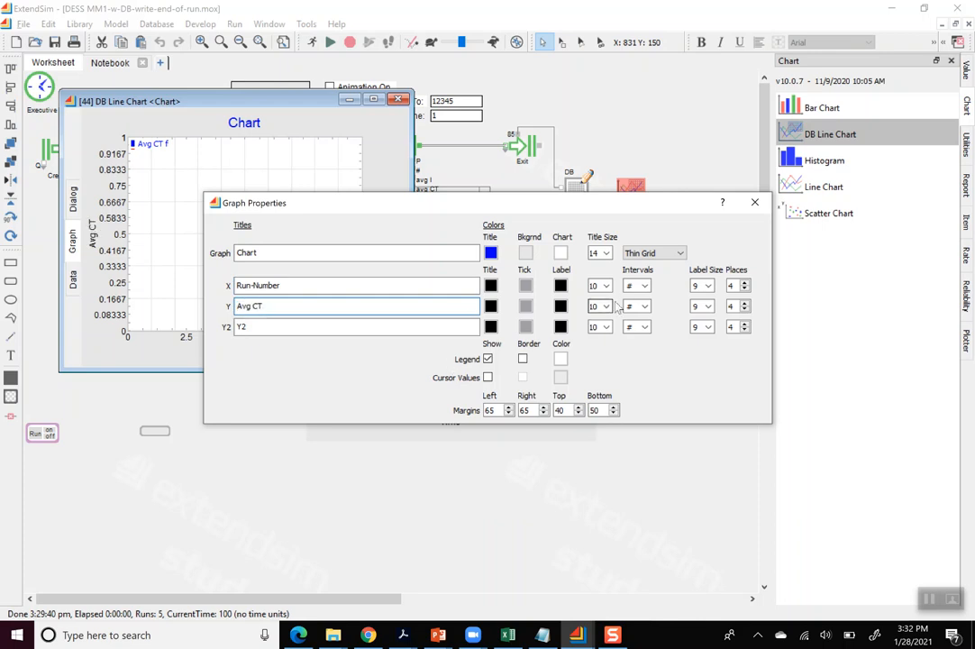
Set the X and Y axis intervals to 5 each and close the graph properties
{"action": "left_click", "coordinate": [645, 287]}
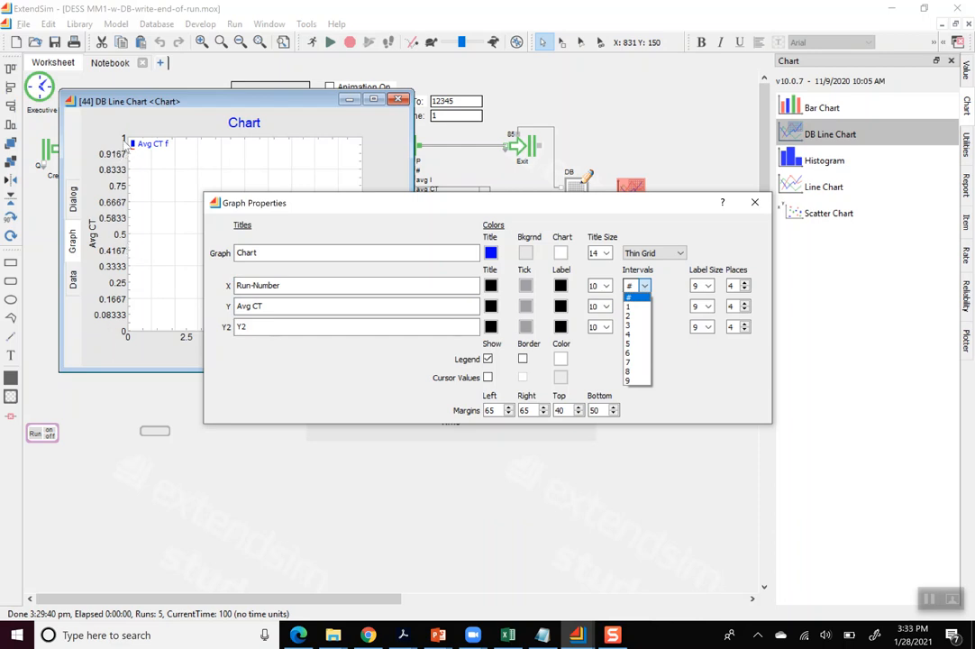
{"action": "left_click", "coordinate": [638, 345]}
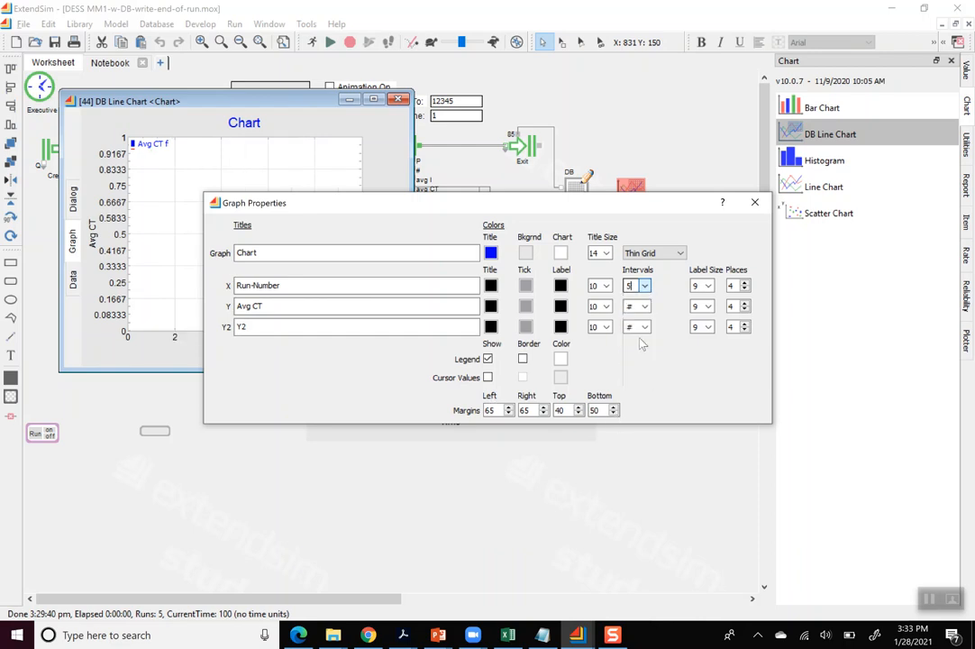
{"action": "left_click", "coordinate": [647, 307]}
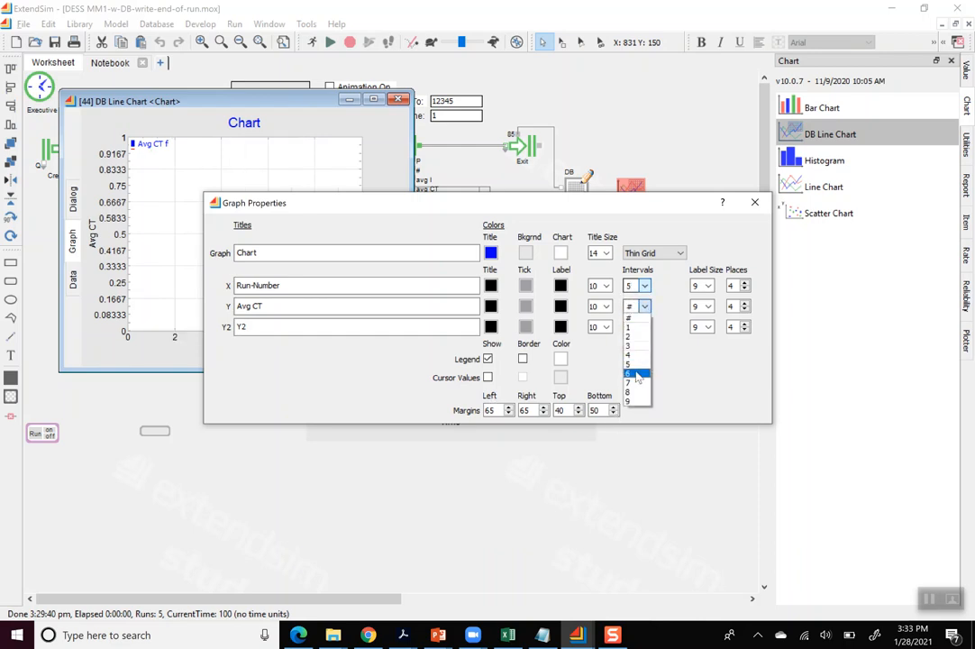
{"action": "left_click", "coordinate": [638, 370]}
{"action": "left_click", "coordinate": [644, 306]}
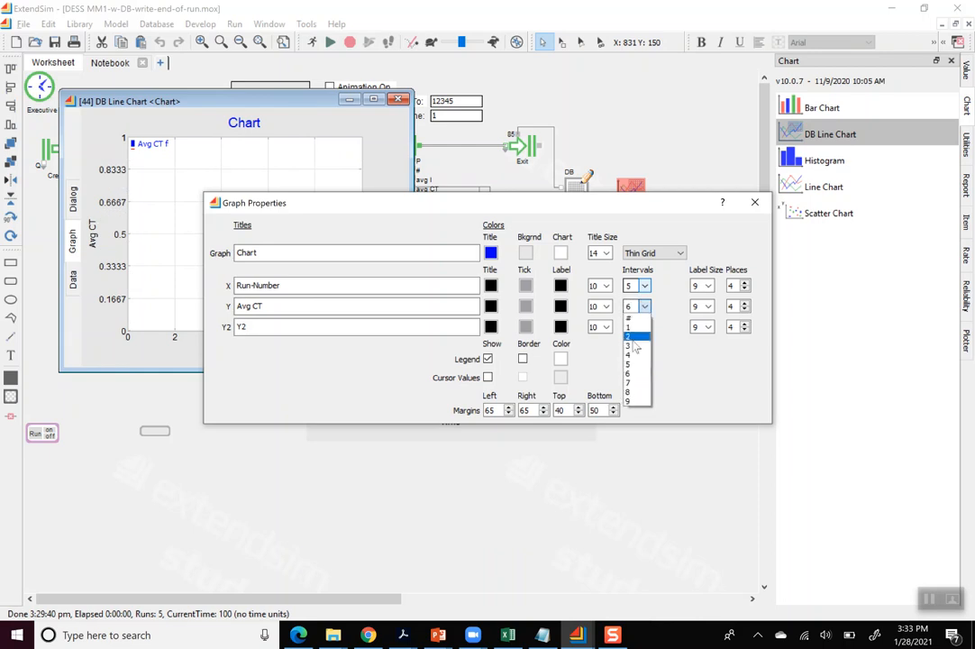
{"action": "left_click", "coordinate": [633, 368]}
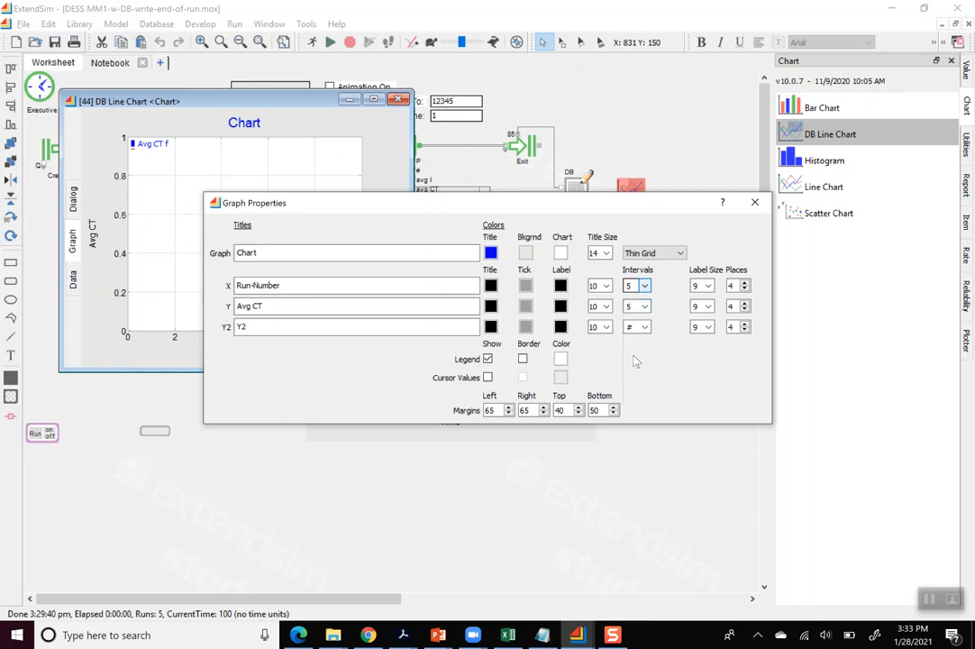
{"action": "left_click", "coordinate": [755, 204]}
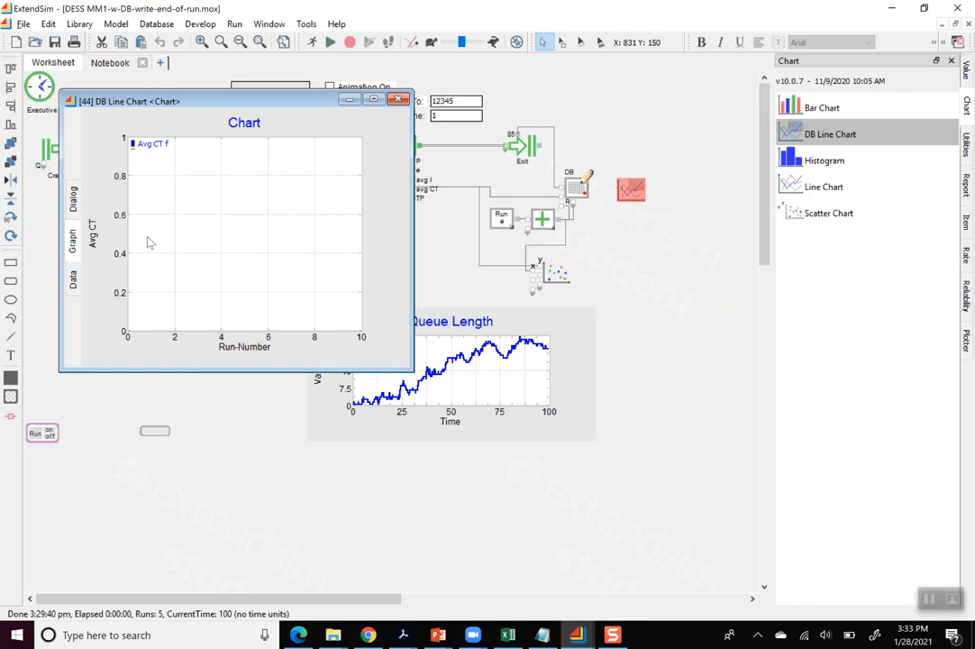
Open the chart's data collection settings and read the block help on the available data source types
{"action": "left_click", "coordinate": [74, 199]}
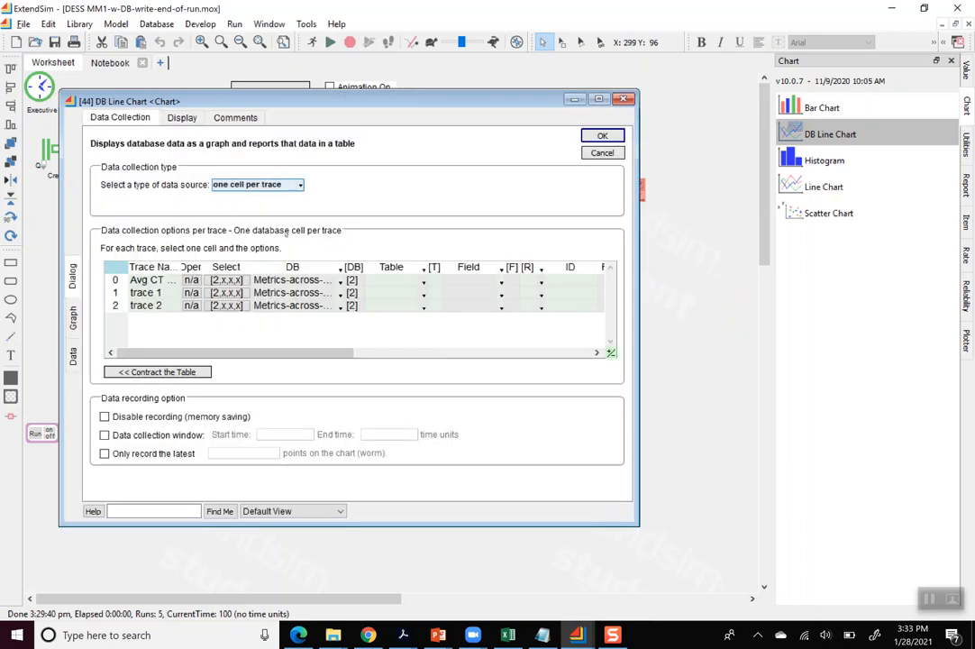
{"action": "left_click", "coordinate": [92, 511]}
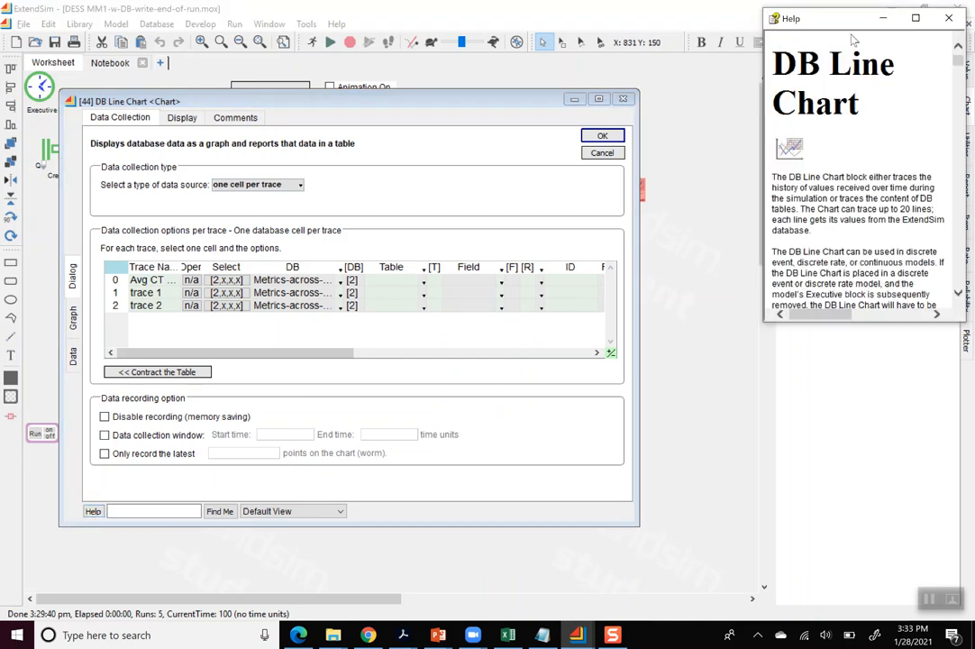
{"action": "left_click_drag", "start_coordinate": [849, 22], "coordinate": [352, 15]}
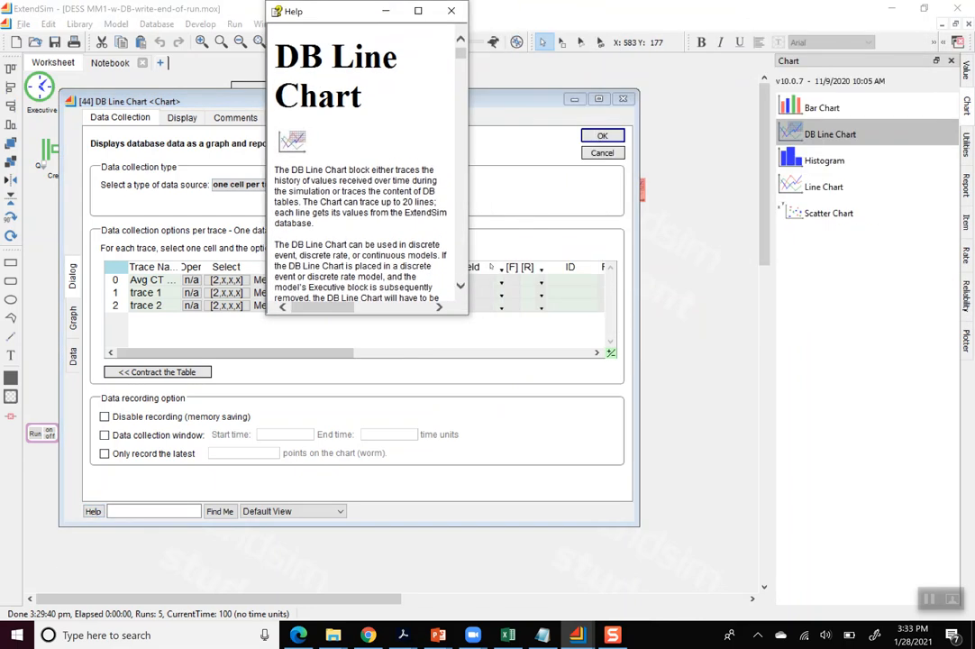
{"action": "left_click_drag", "start_coordinate": [468, 317], "coordinate": [763, 592]}
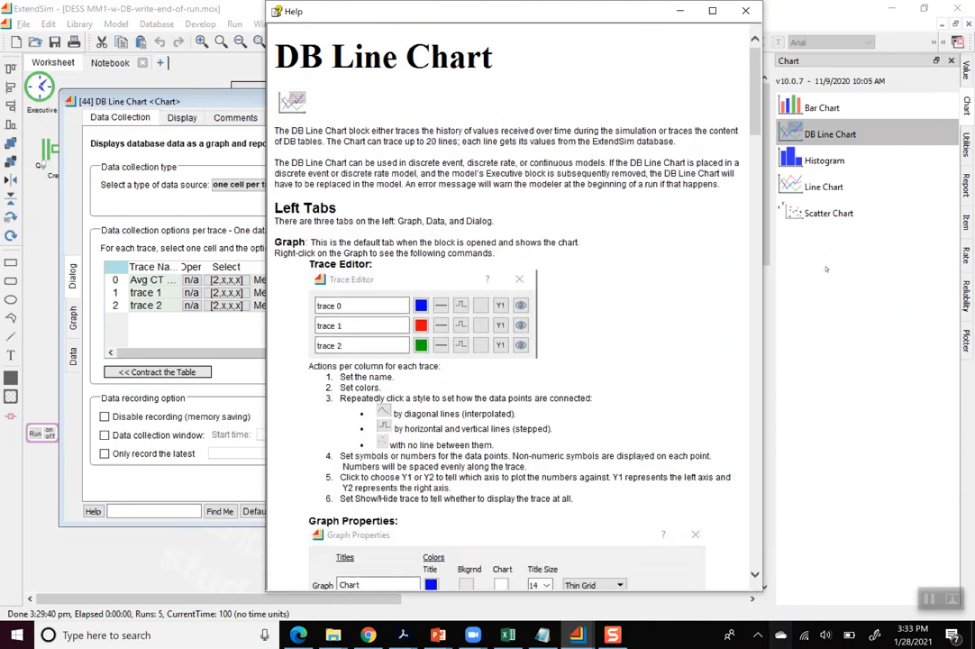
{"action": "left_click_drag", "start_coordinate": [757, 126], "coordinate": [759, 294]}
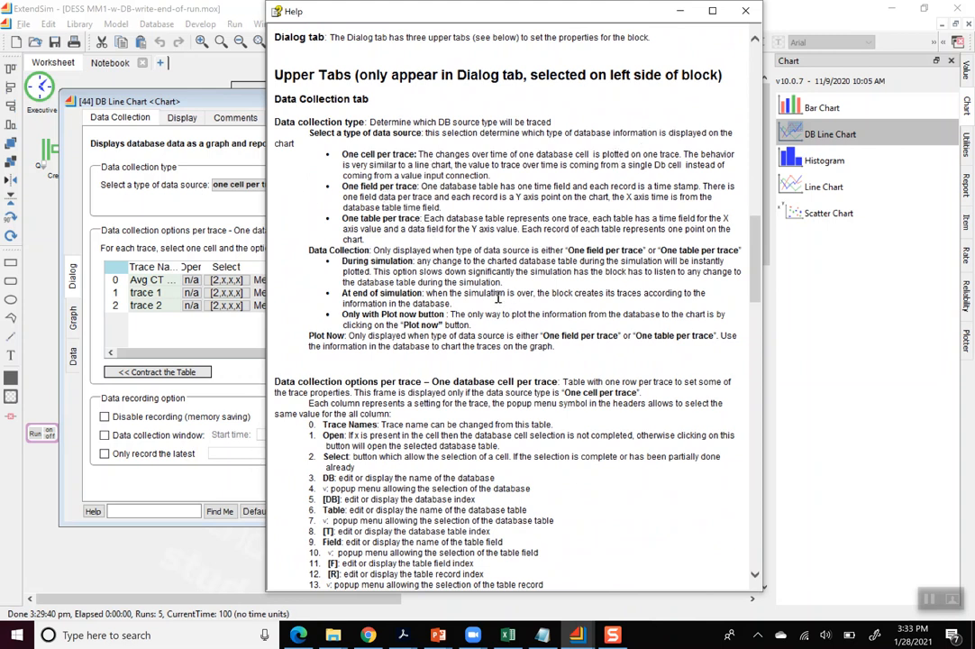
{"action": "left_click", "coordinate": [746, 11]}
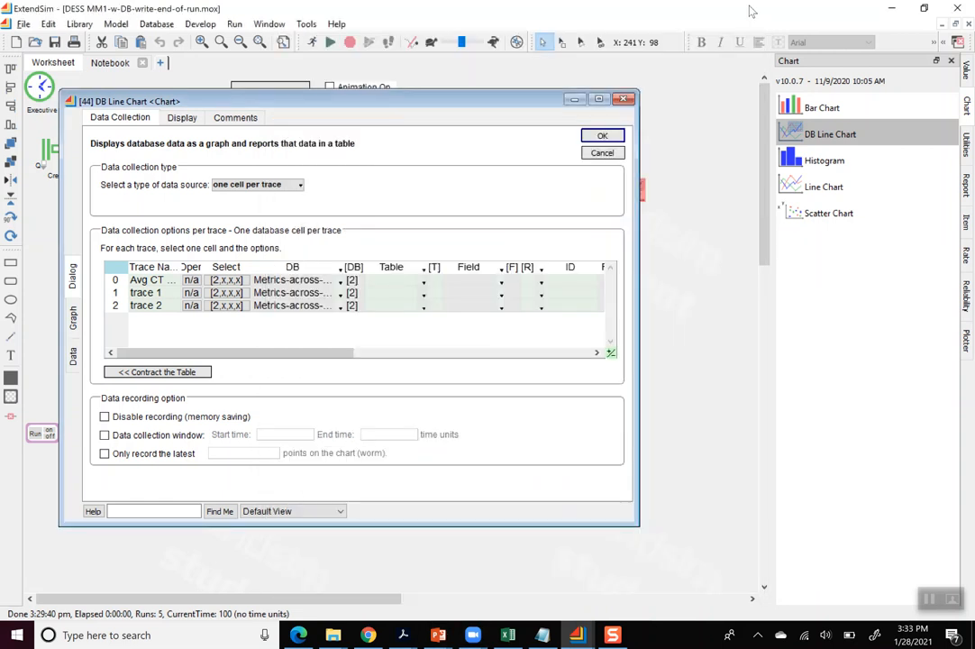
Set the data source type to one table per trace and assign the Metrics table to the Avg CT from DB trace
{"action": "left_click", "coordinate": [297, 184]}
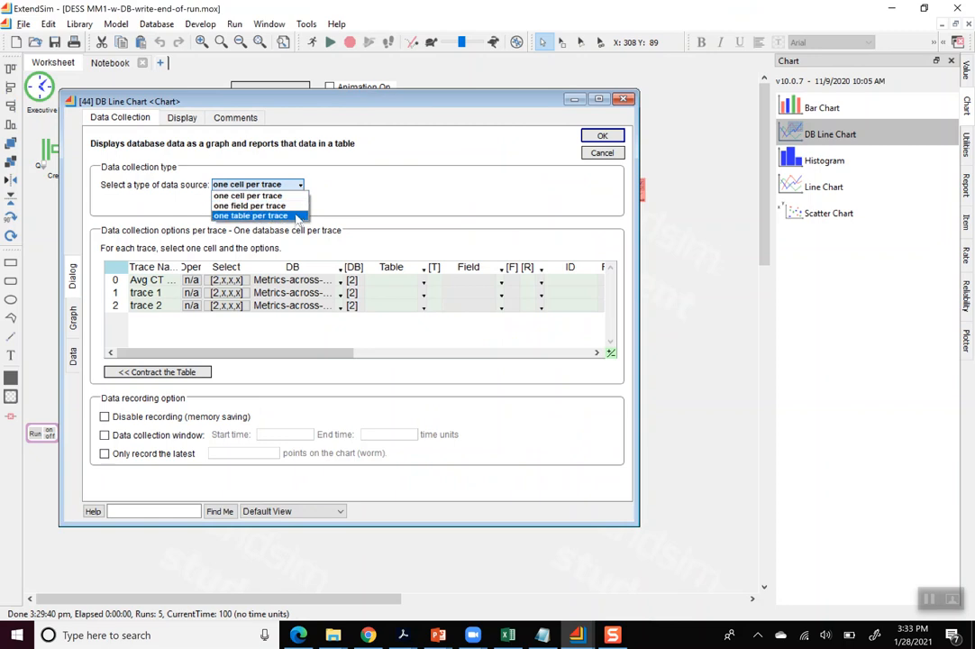
{"action": "left_click", "coordinate": [295, 216]}
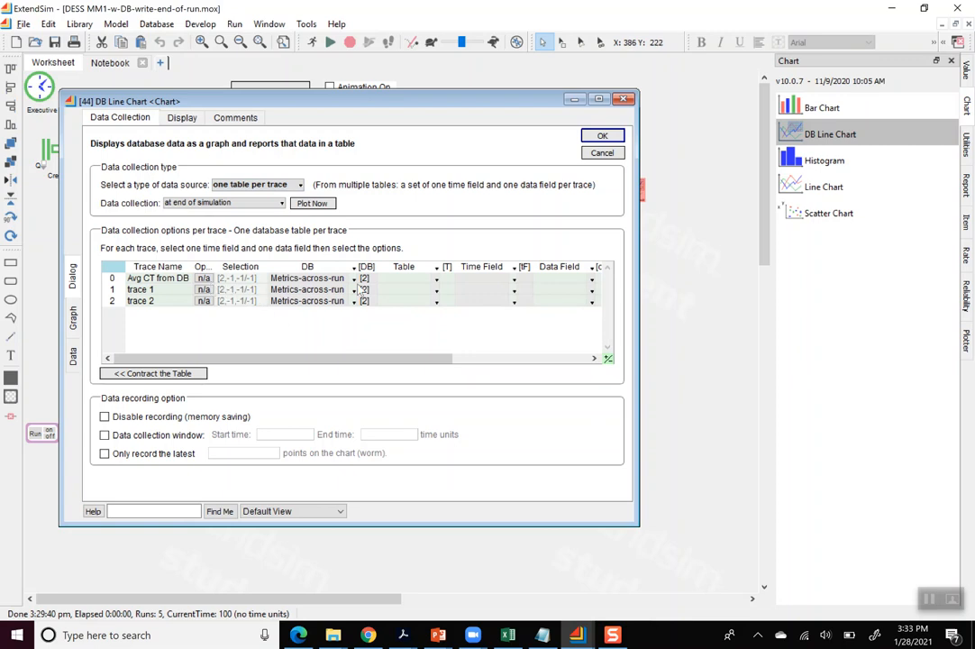
{"action": "left_click", "coordinate": [435, 280]}
{"action": "double_click", "coordinate": [396, 240]}
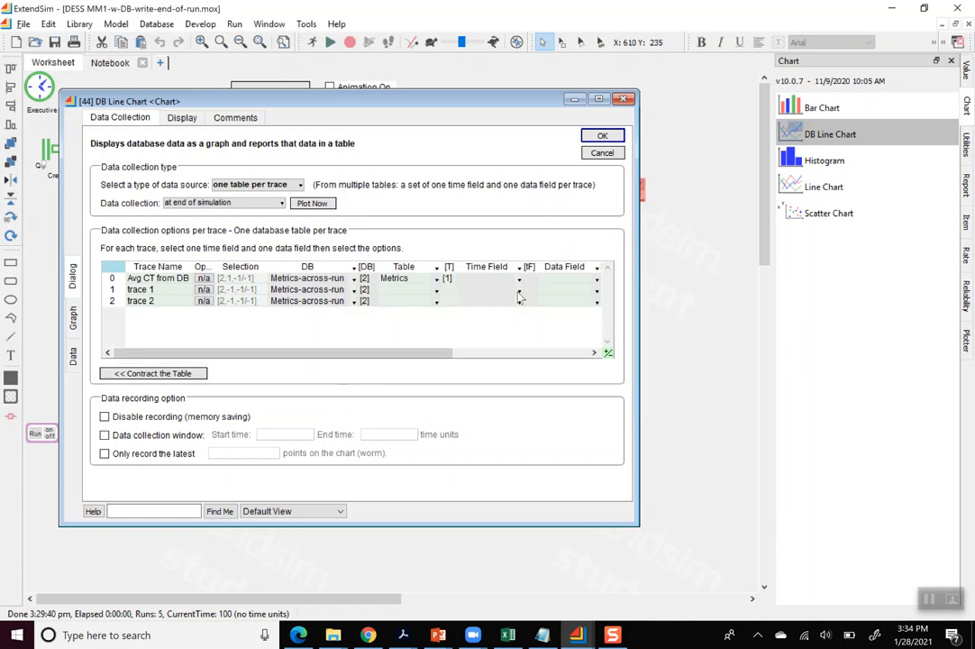
Assign Run-num as the time field and AvgCT as the data field of the Avg CT from DB trace
{"action": "left_click", "coordinate": [519, 279]}
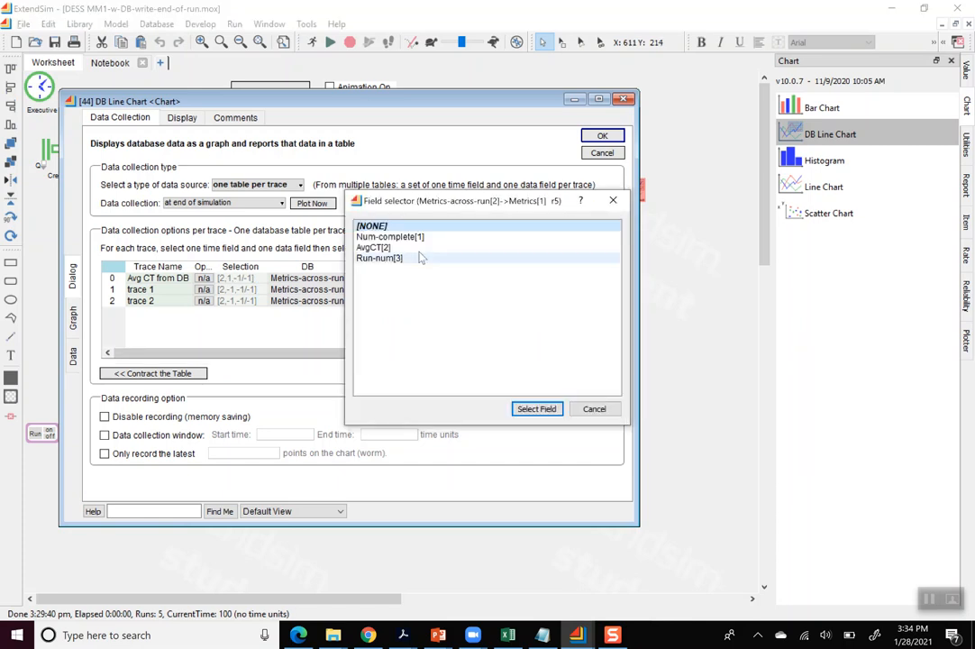
{"action": "double_click", "coordinate": [389, 258]}
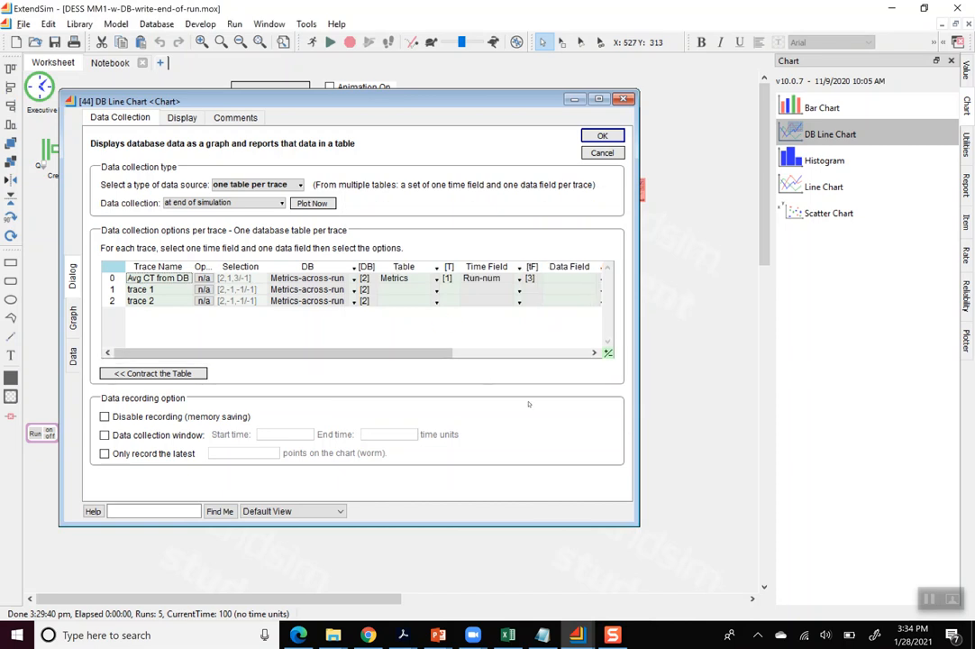
{"action": "left_click", "coordinate": [594, 352]}
{"action": "left_click", "coordinate": [593, 352]}
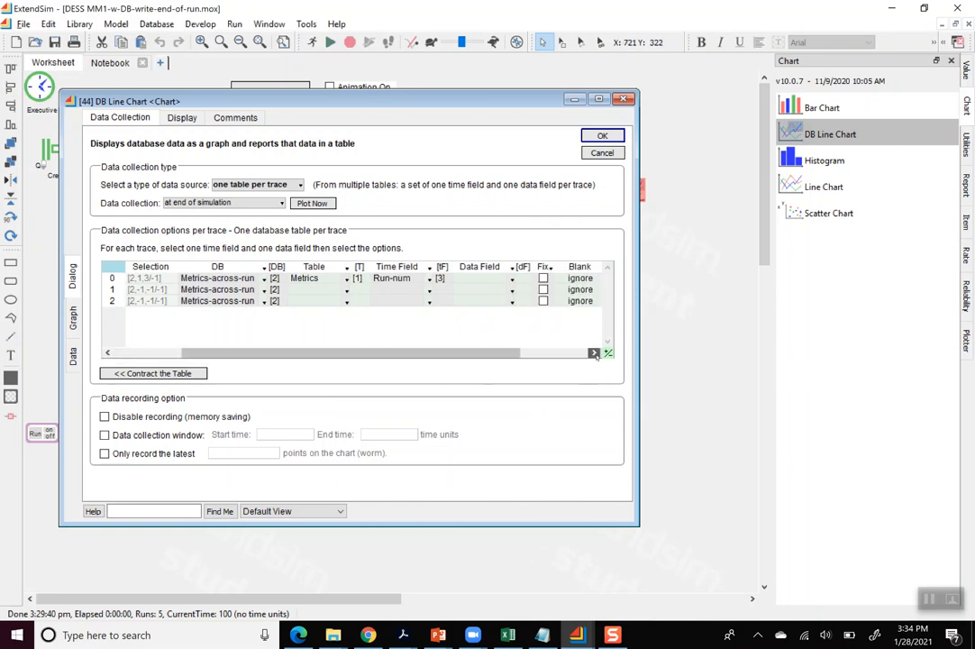
{"action": "left_click", "coordinate": [512, 278]}
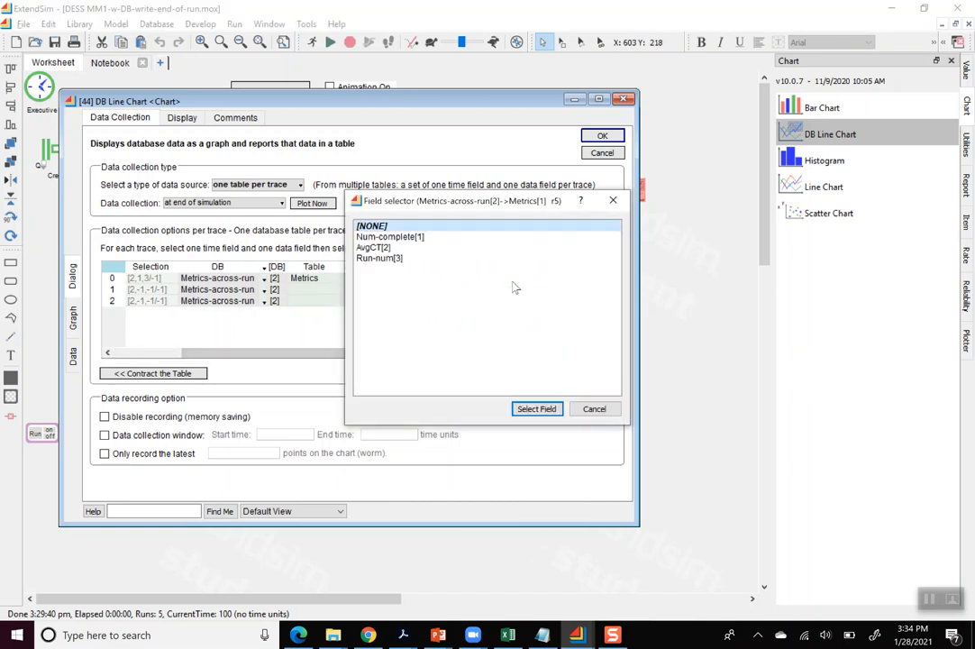
{"action": "double_click", "coordinate": [402, 251]}
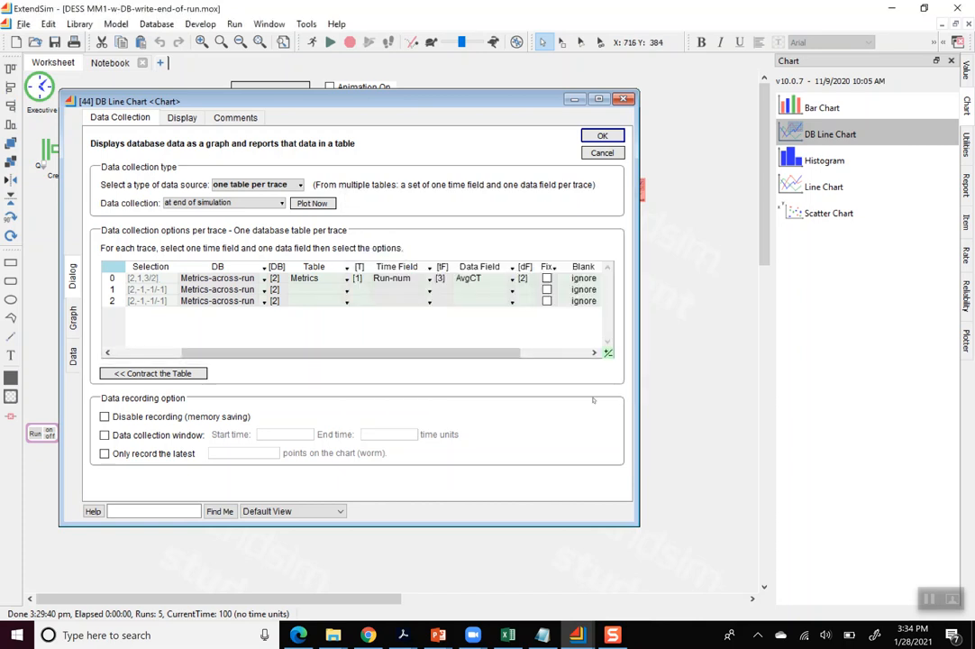
Review the run options for the Avg CT from DB trace, keep "current", and accept the chart settings
{"action": "scroll", "coordinate": [503, 300], "scroll_direction": "right", "scroll_amount": 1}
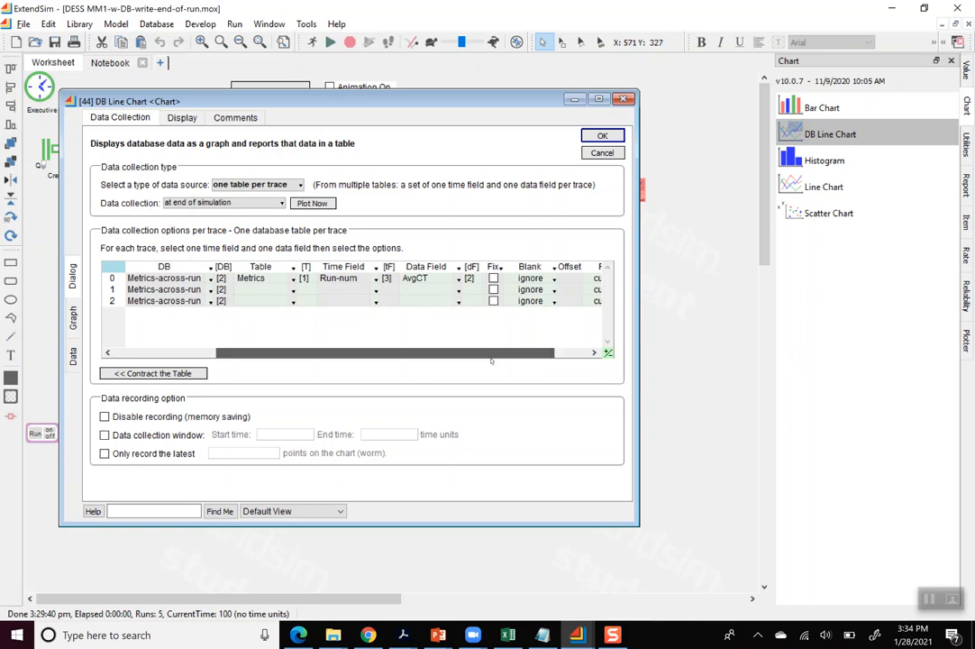
{"action": "left_click_drag", "start_coordinate": [478, 354], "coordinate": [540, 358]}
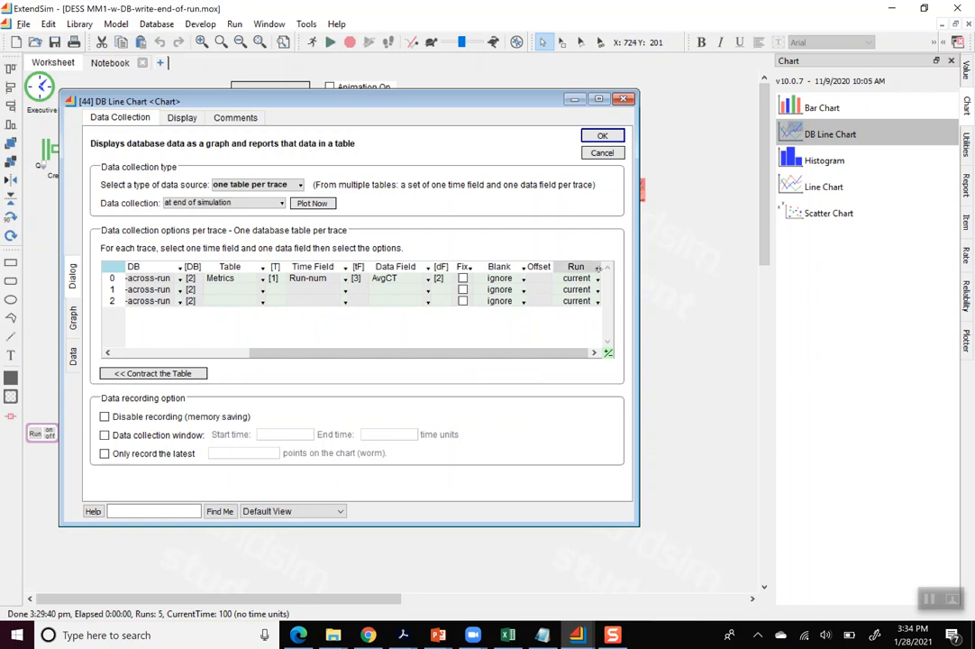
{"action": "left_click", "coordinate": [597, 279]}
{"action": "left_click", "coordinate": [627, 308]}
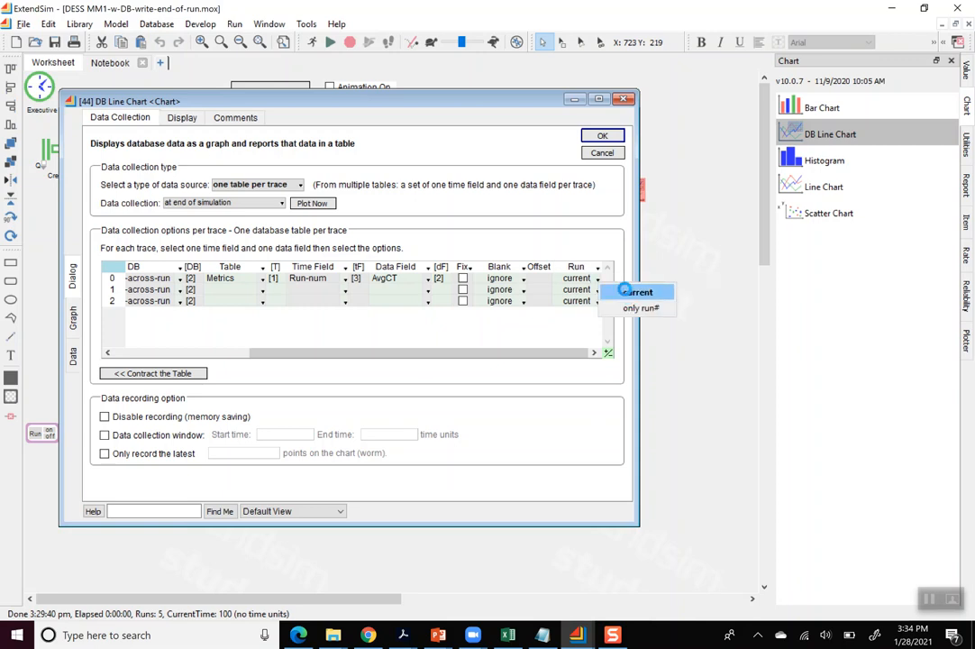
{"action": "left_click", "coordinate": [624, 289]}
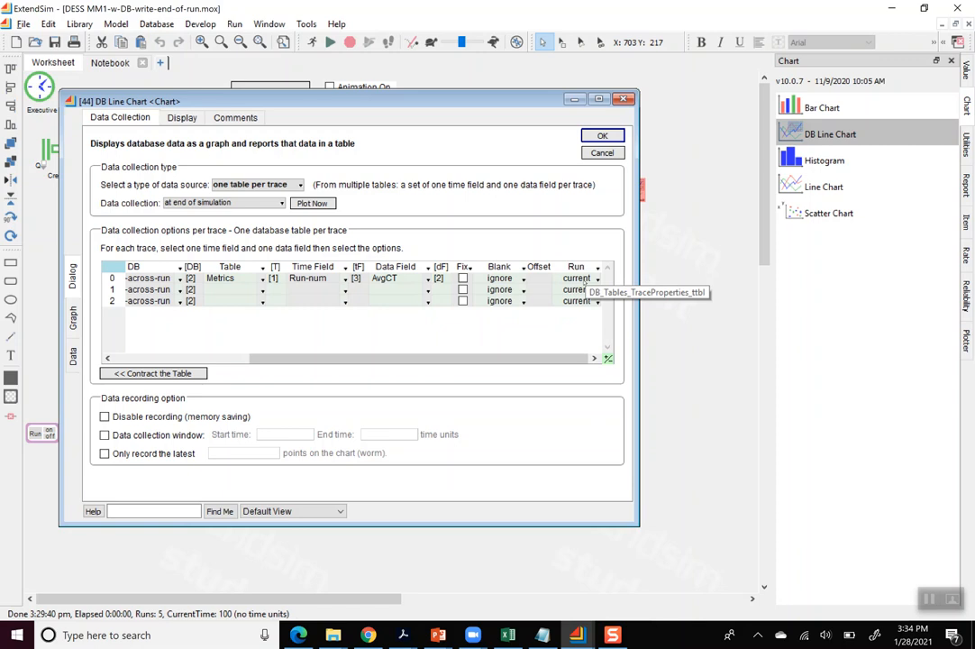
{"action": "left_click", "coordinate": [598, 278]}
{"action": "left_click", "coordinate": [581, 246]}
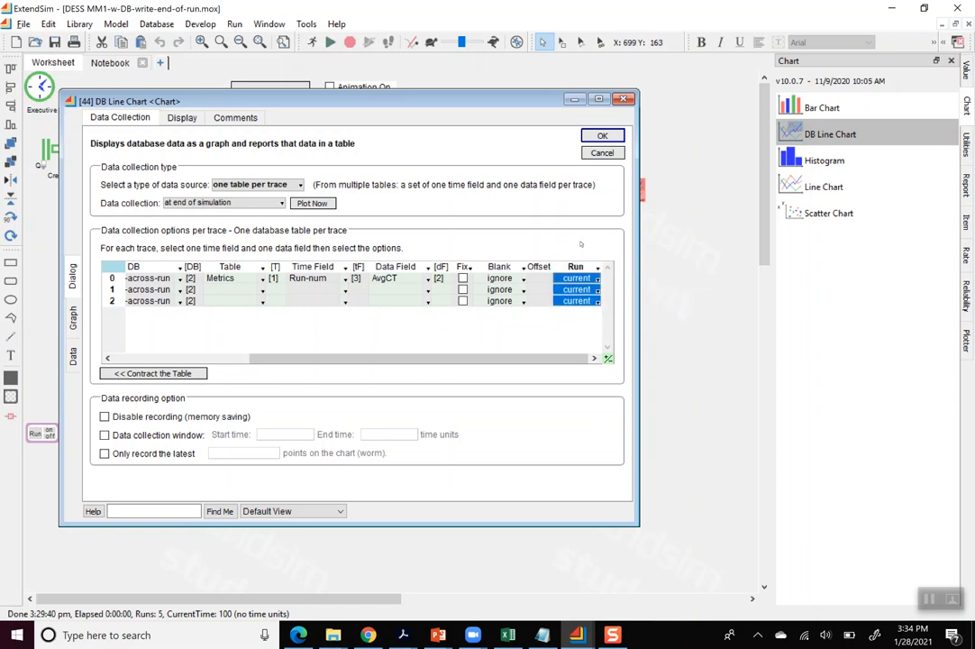
{"action": "left_click", "coordinate": [593, 136]}
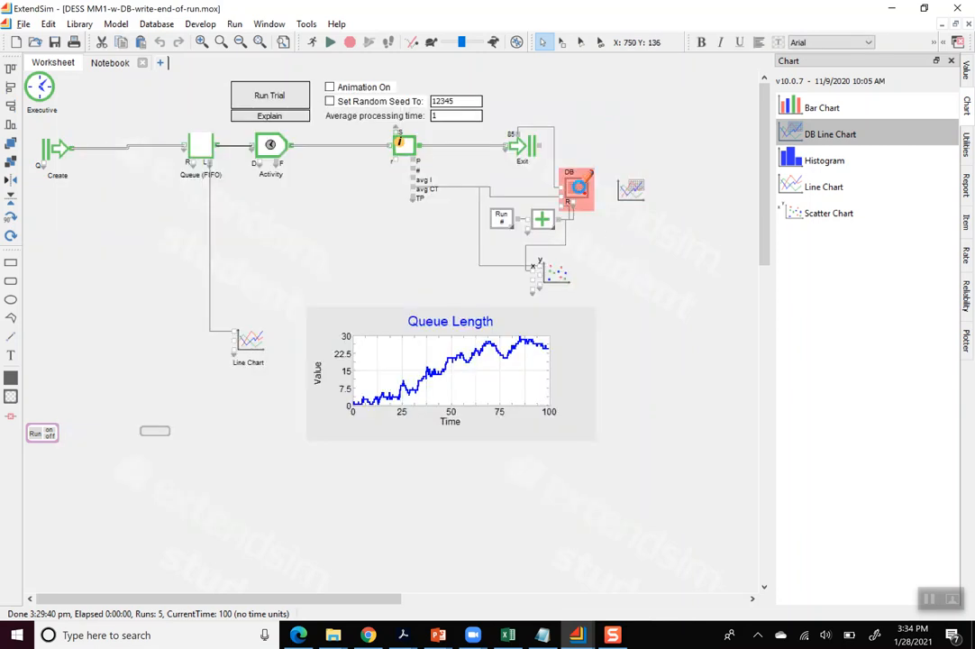
Open the database Write block, check the Metrics table's fields, and close the block
{"action": "double_click", "coordinate": [577, 186]}
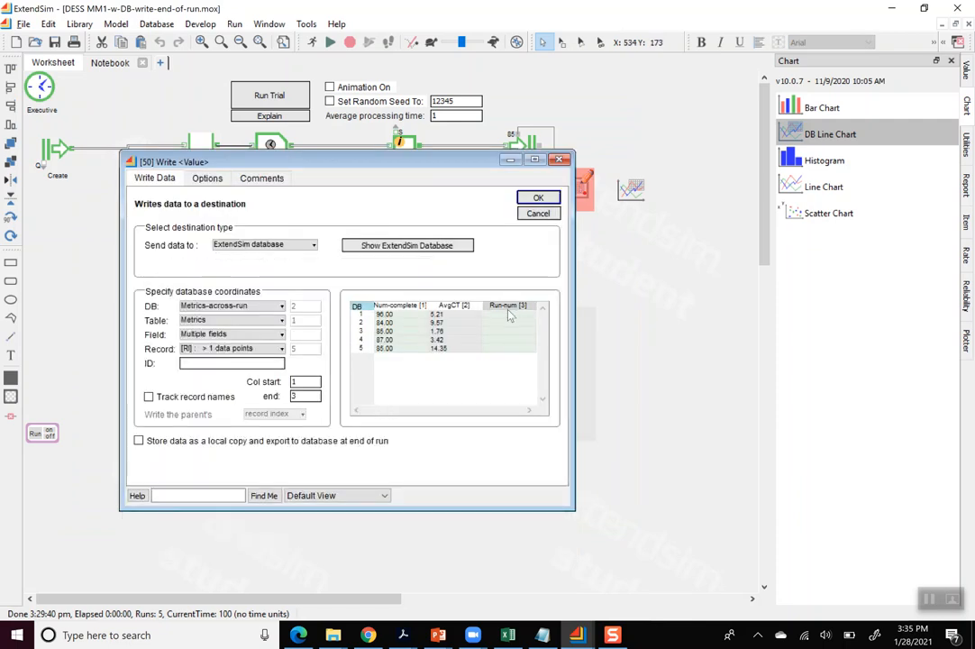
{"action": "left_click", "coordinate": [543, 196]}
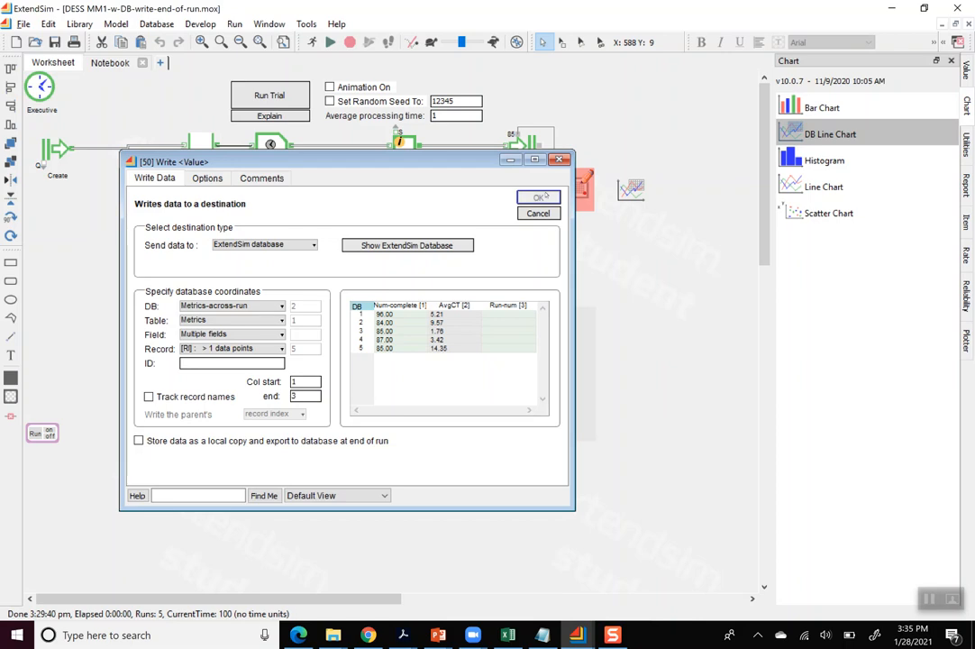
{"action": "left_click", "coordinate": [487, 160]}
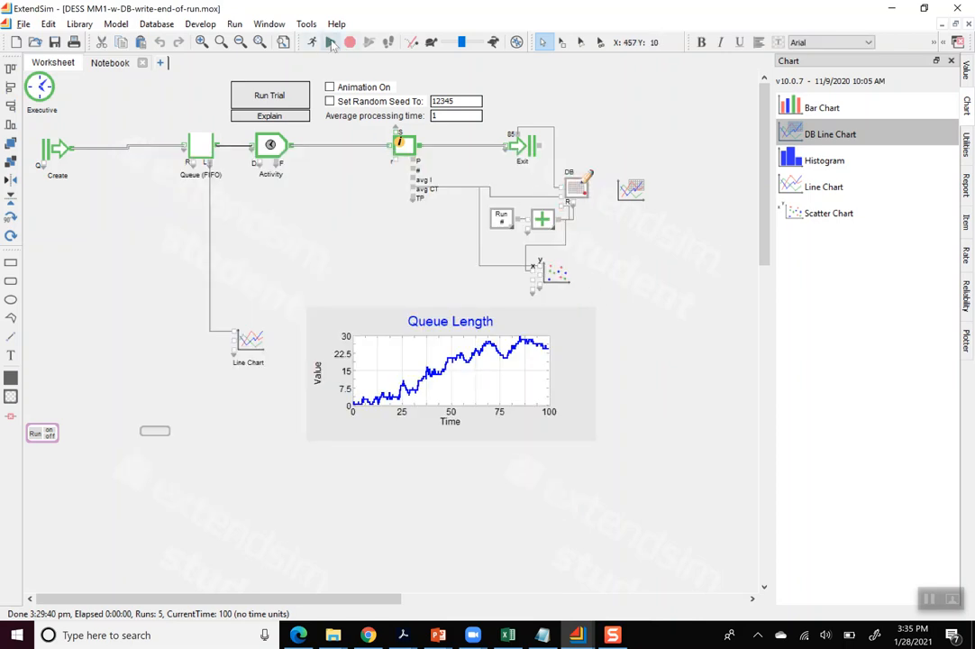
Run the simulation and open the DB Line Chart's graph
{"action": "left_click", "coordinate": [331, 42]}
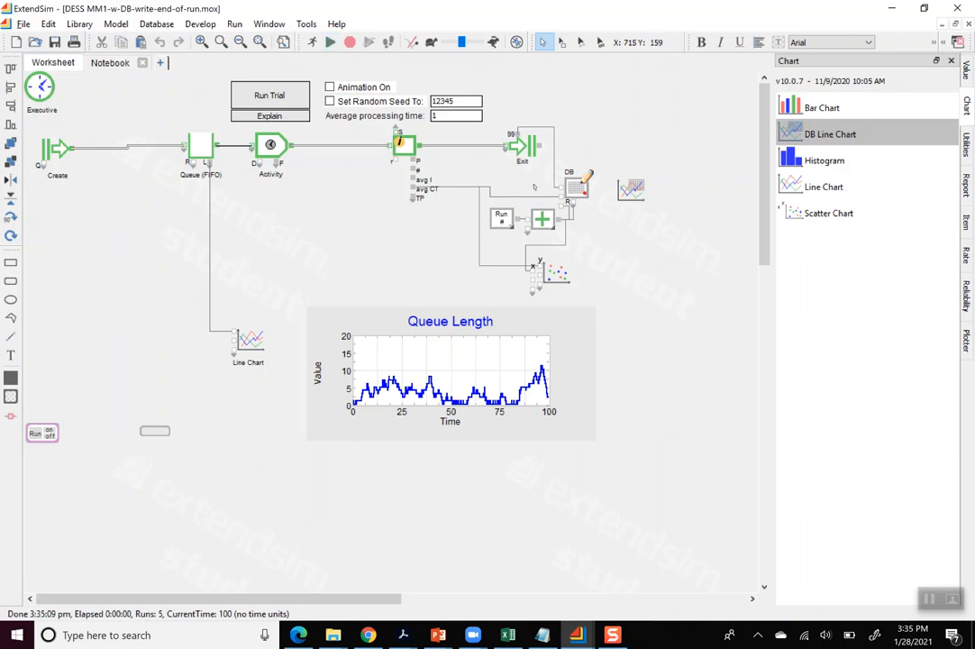
{"action": "left_click", "coordinate": [630, 189]}
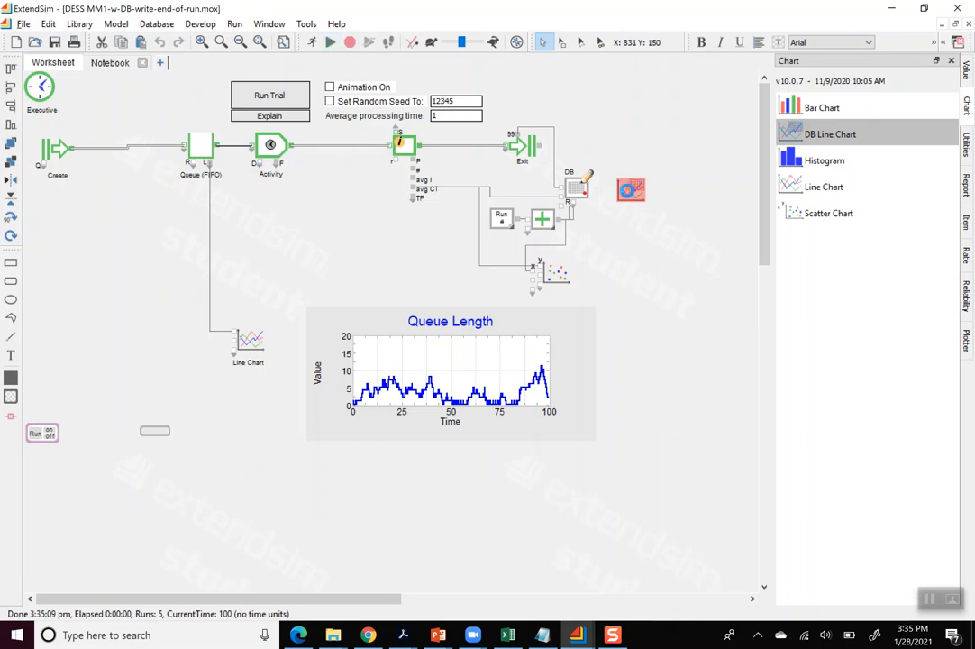
{"action": "double_click", "coordinate": [631, 188]}
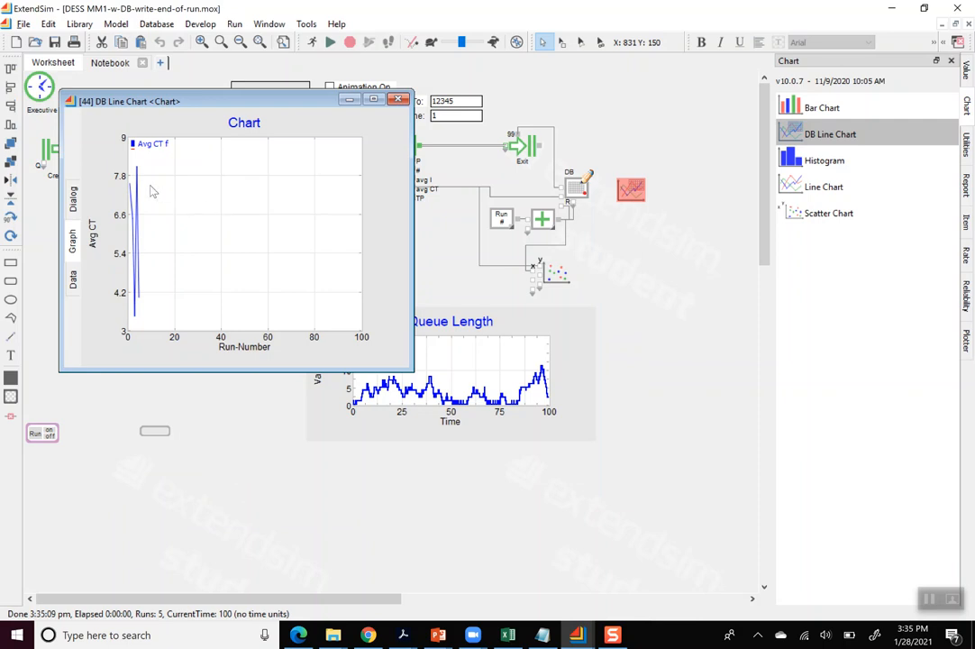
Autoscale the graph's X axis and make the legend show the full trace label "Avg CT from DB"
{"action": "right_click", "coordinate": [236, 228]}
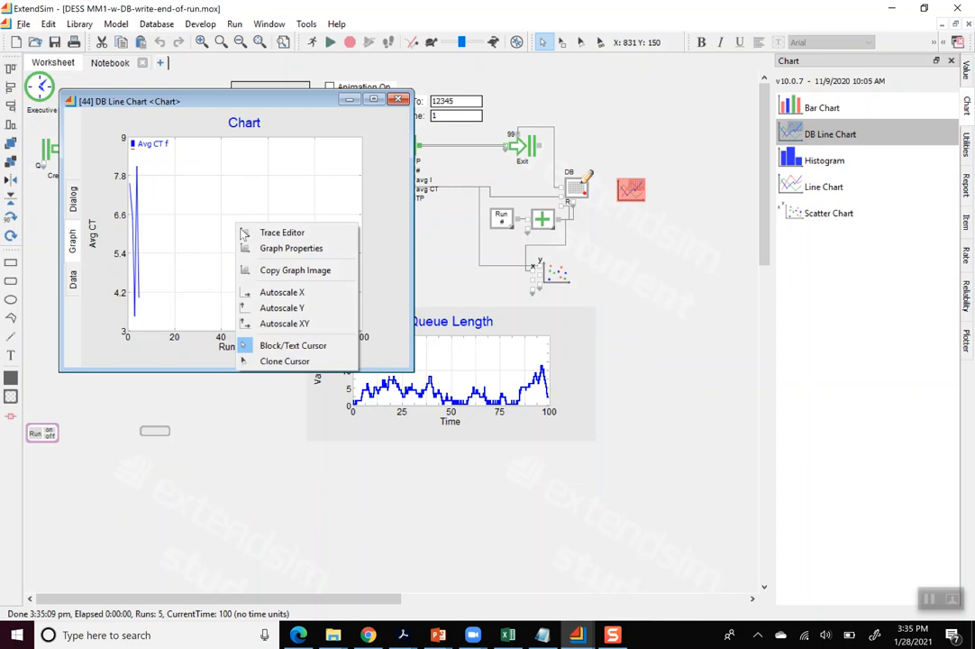
{"action": "left_click", "coordinate": [269, 294]}
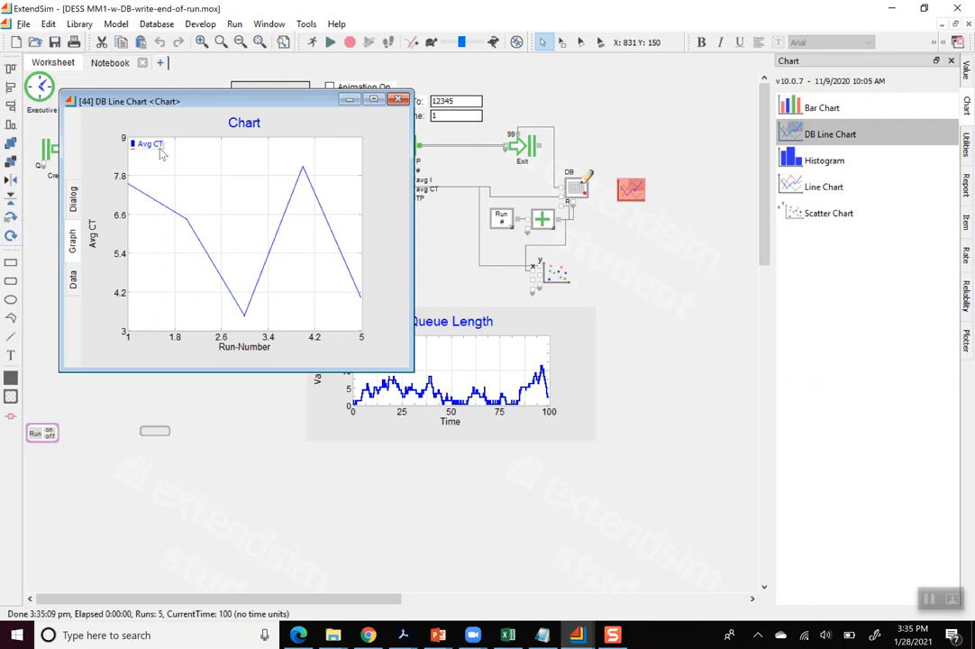
{"action": "type", "text": "from DB"}
Open the Scatter Chart, compare its graph alongside the DB Line Chart's graph, and close both chart windows
{"action": "left_click", "coordinate": [559, 283]}
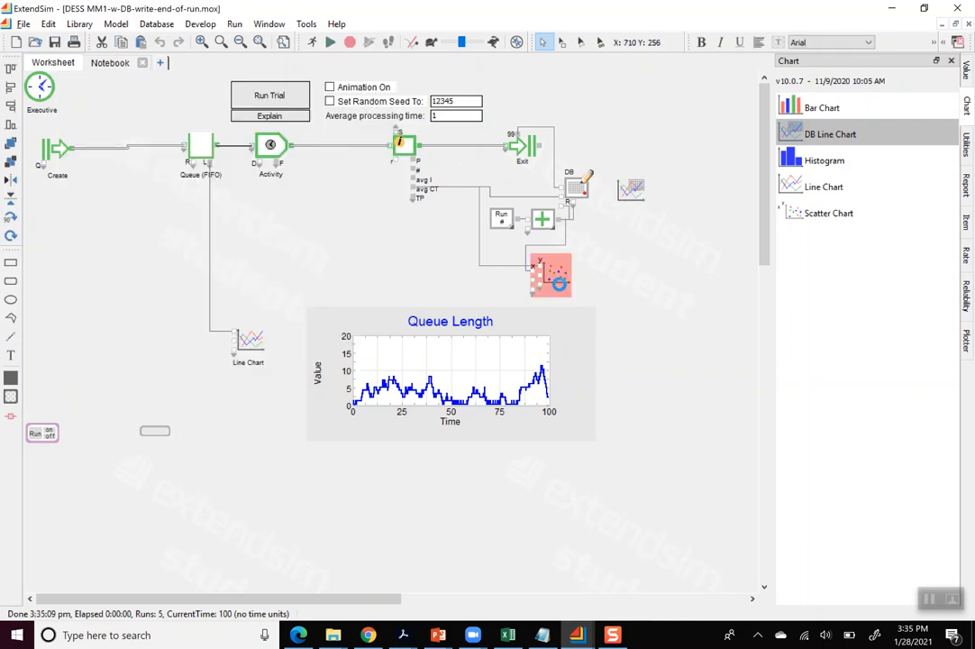
{"action": "double_click", "coordinate": [558, 283]}
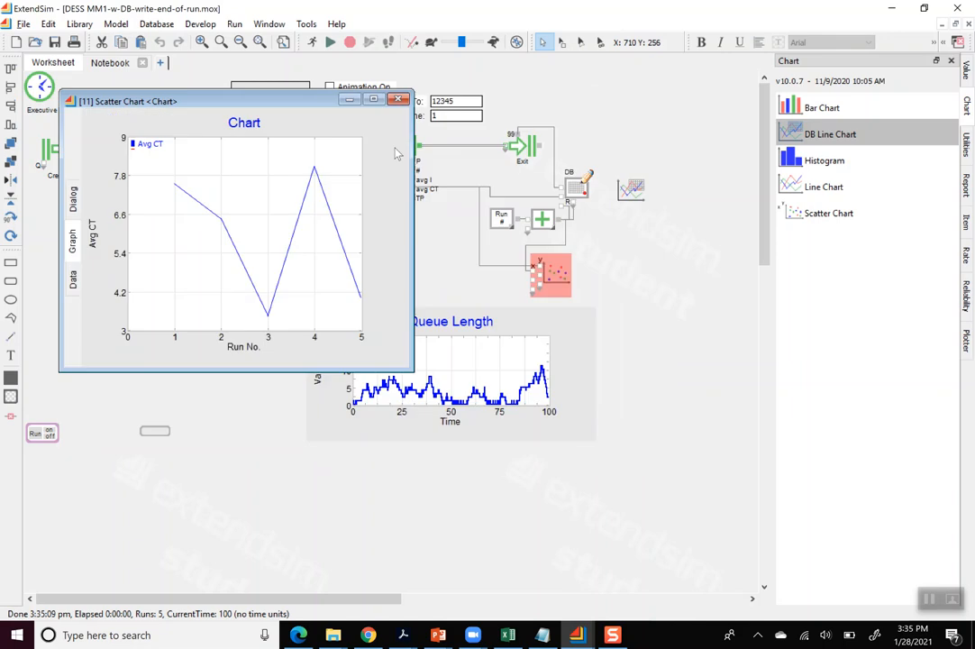
{"action": "left_click_drag", "start_coordinate": [308, 103], "coordinate": [592, 276]}
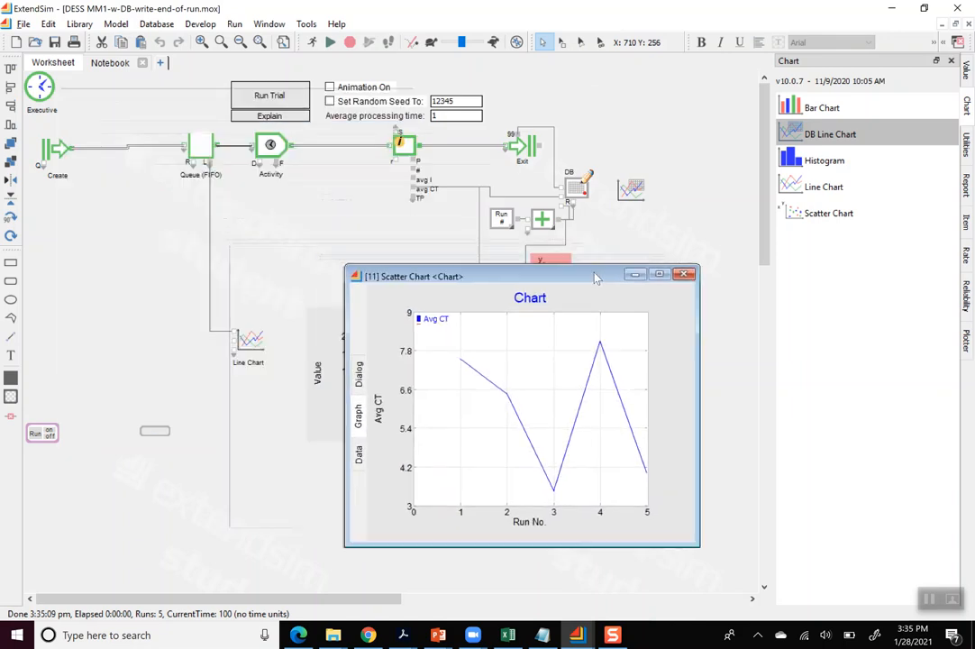
{"action": "left_click", "coordinate": [275, 24]}
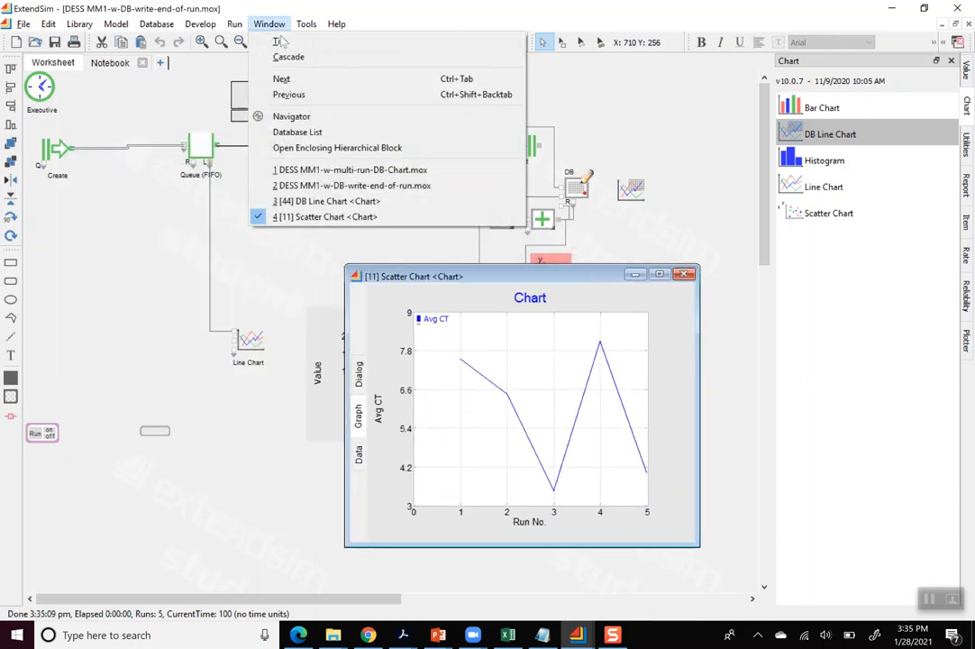
{"action": "left_click", "coordinate": [335, 202]}
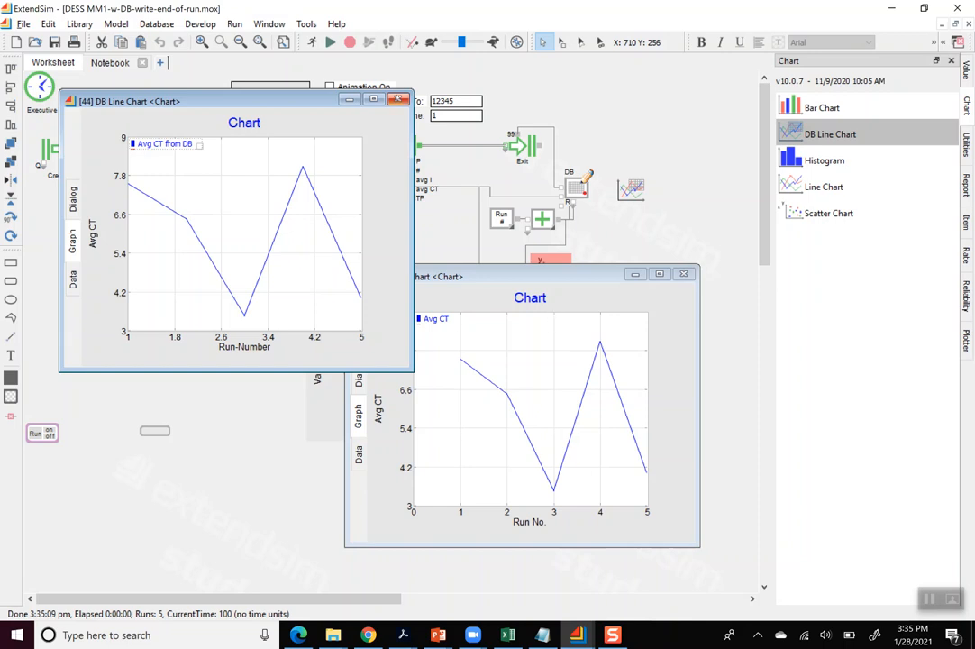
{"action": "left_click", "coordinate": [399, 99]}
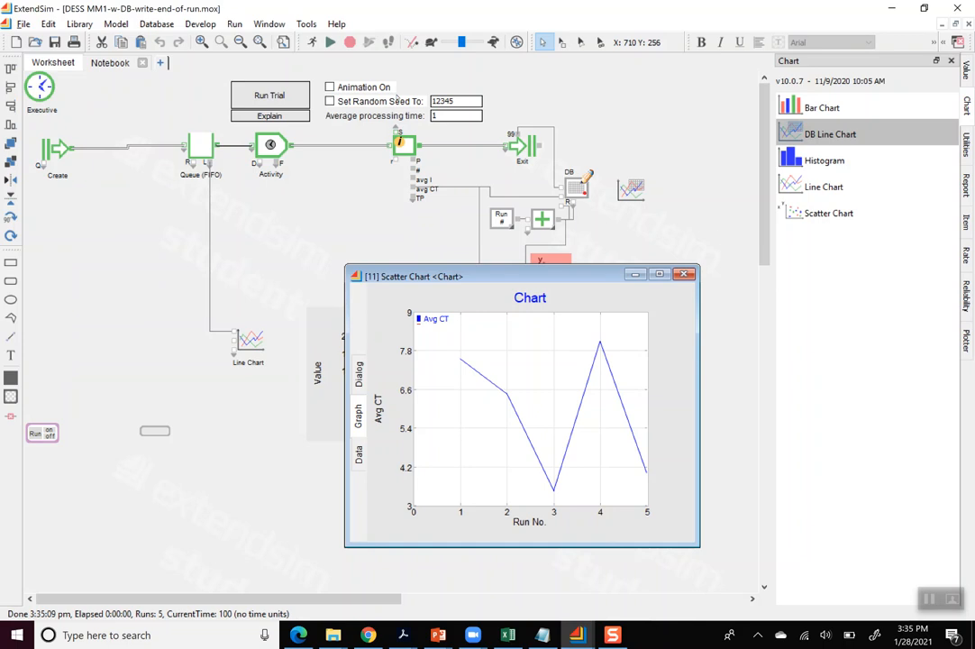
{"action": "left_click", "coordinate": [685, 274]}
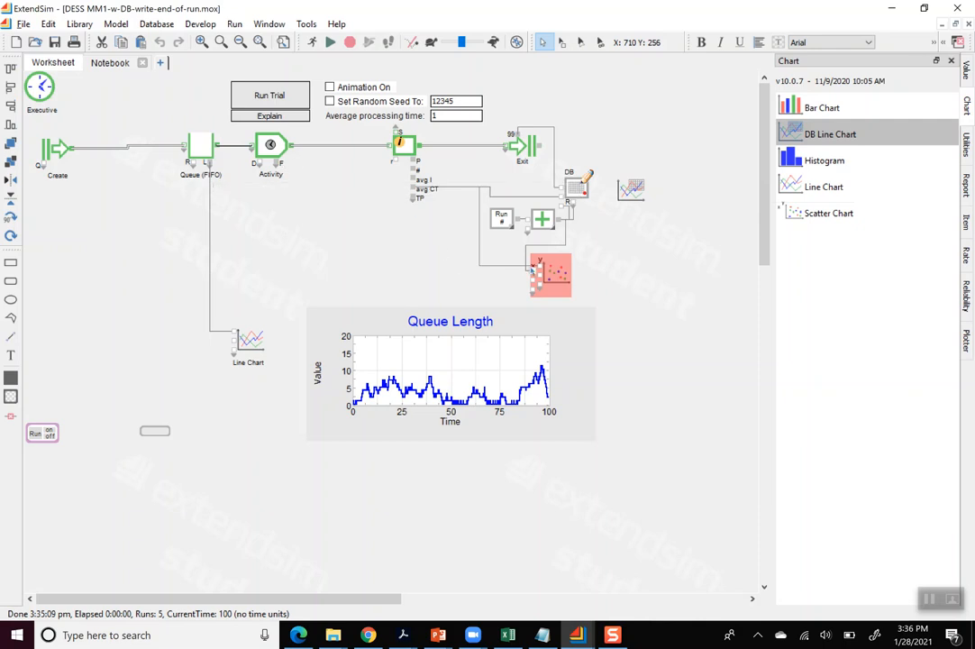
Save a copy of the model in the DESS Textbook folder as "DESS MM1-w-DB-&-Chart"
{"action": "mouse_move", "coordinate": [533, 270]}
{"action": "left_click", "coordinate": [24, 24]}
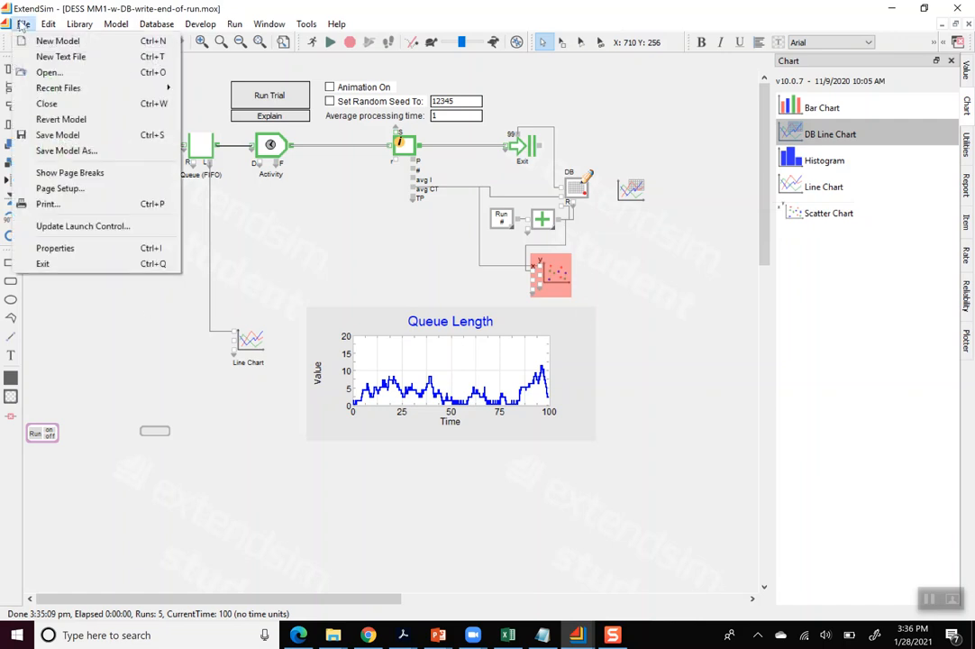
{"action": "left_click", "coordinate": [81, 151]}
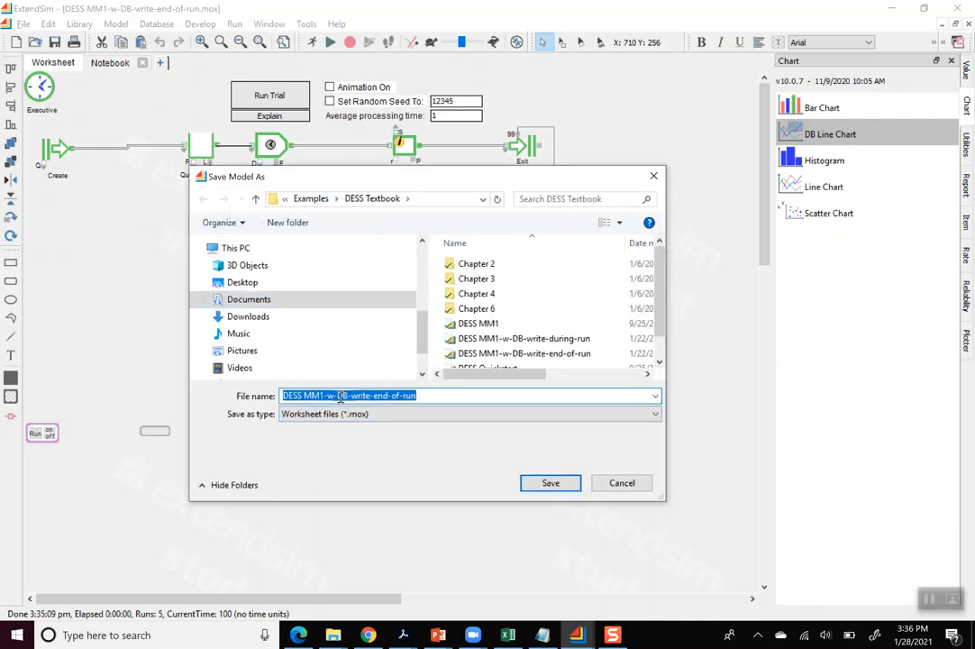
{"action": "left_click", "coordinate": [420, 395]}
{"action": "key", "text": "BackSpace"}
{"action": "key", "text": "BackSpace"}
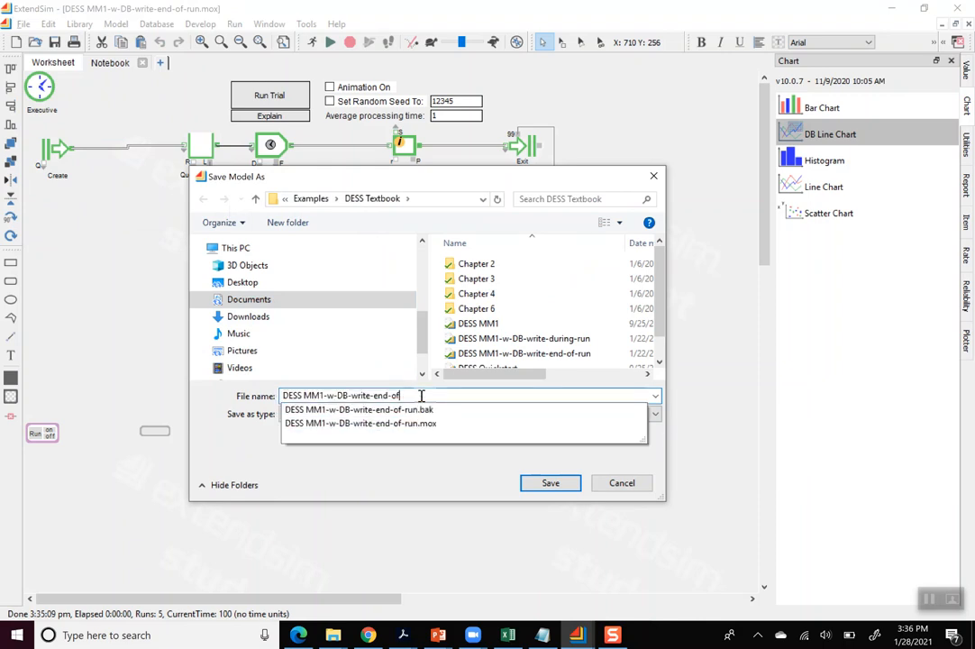
{"action": "key", "text": "BackSpace"}
{"action": "key", "text": "BackSpace"}
{"action": "key", "text": "BackSpace"}
{"action": "key", "text": "BackSpace"}
{"action": "key", "text": "BackSpace"}
{"action": "key", "text": "BackSpace"}
{"action": "key", "text": "BackSpace"}
{"action": "key", "text": "BackSpace"}
{"action": "key", "text": "BackSpace"}
{"action": "key", "text": "BackSpace"}
{"action": "key", "text": "BackSpace"}
{"action": "type", "text": "C"}
{"action": "key", "text": "BackSpace"}
{"action": "type", "text": "&="}
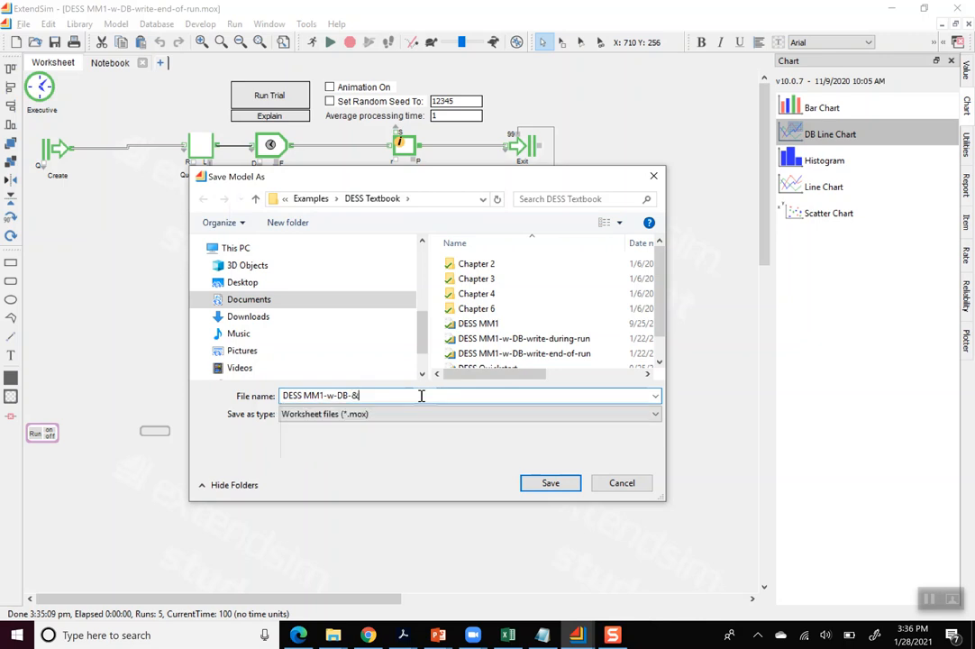
{"action": "type", "text": "Chart"}
{"action": "left_click", "coordinate": [550, 483]}
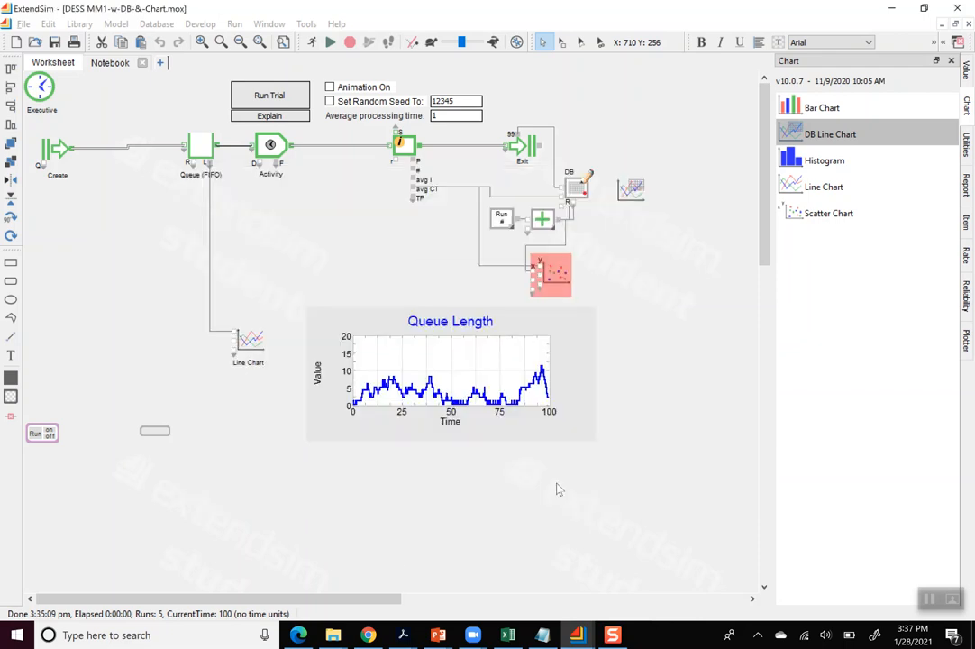